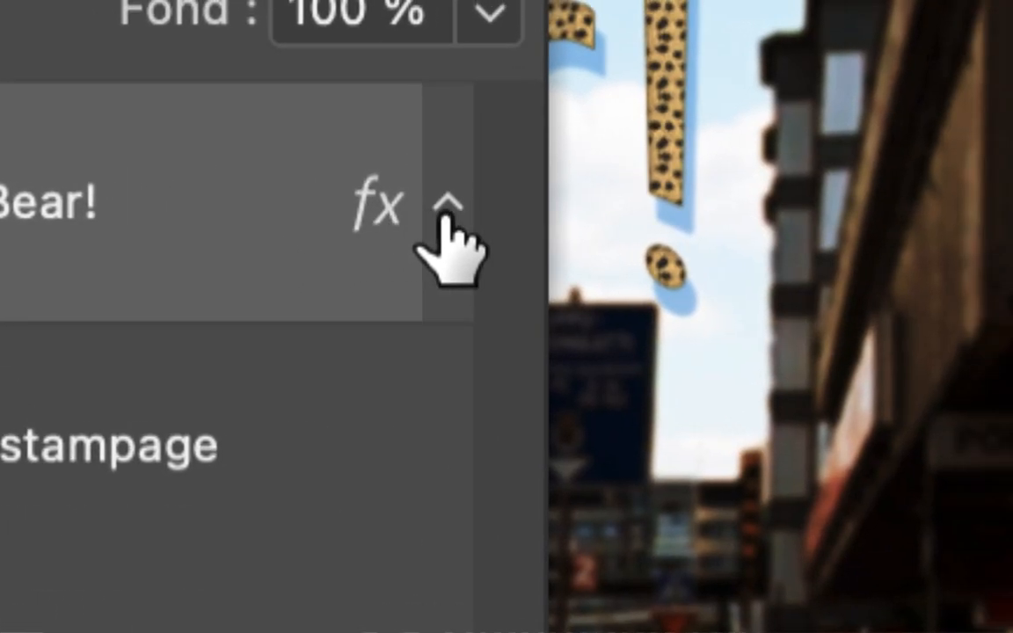
# - Move the Calques and Styles panels clear of the teddy Bear! text and make the Styles panel narrower and taller
pyautogui.click(504, 200)
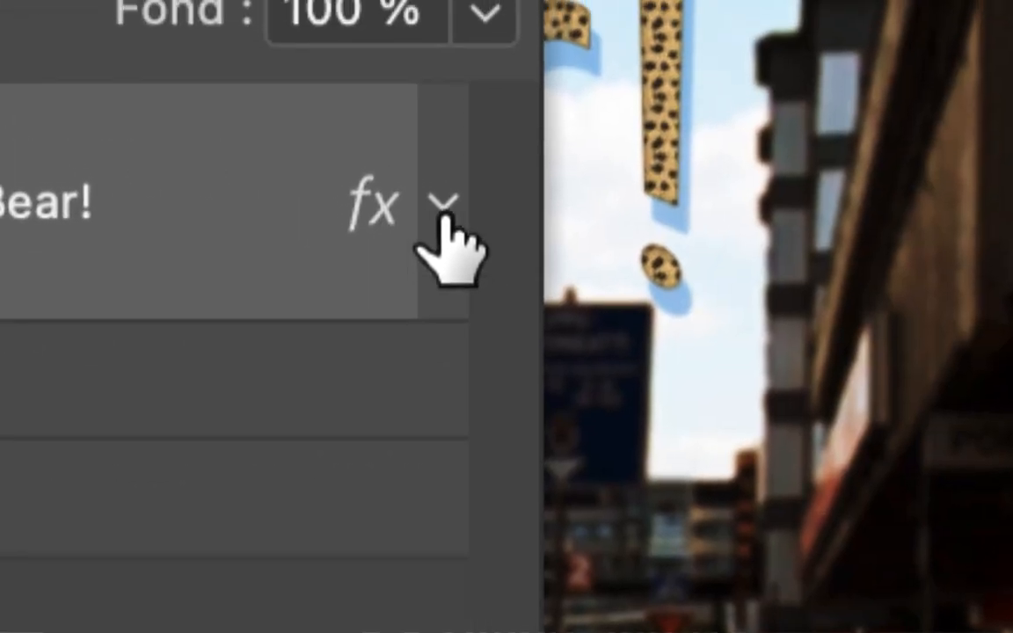
pyautogui.click(445, 207)
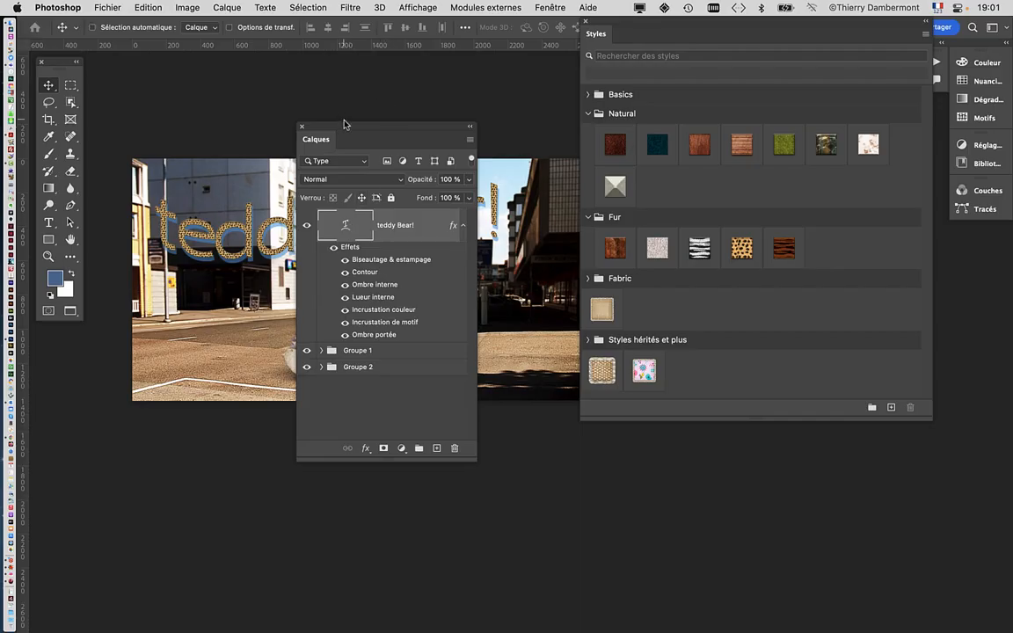
pyautogui.moveTo(344, 124); pyautogui.dragTo(152, 422)
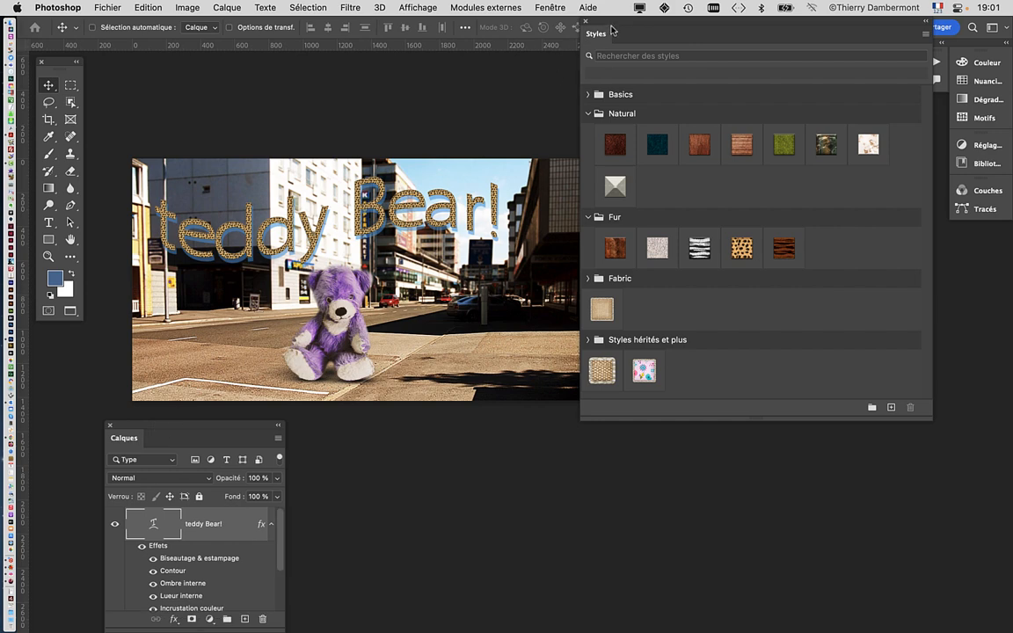
pyautogui.moveTo(608, 29); pyautogui.dragTo(549, 103)
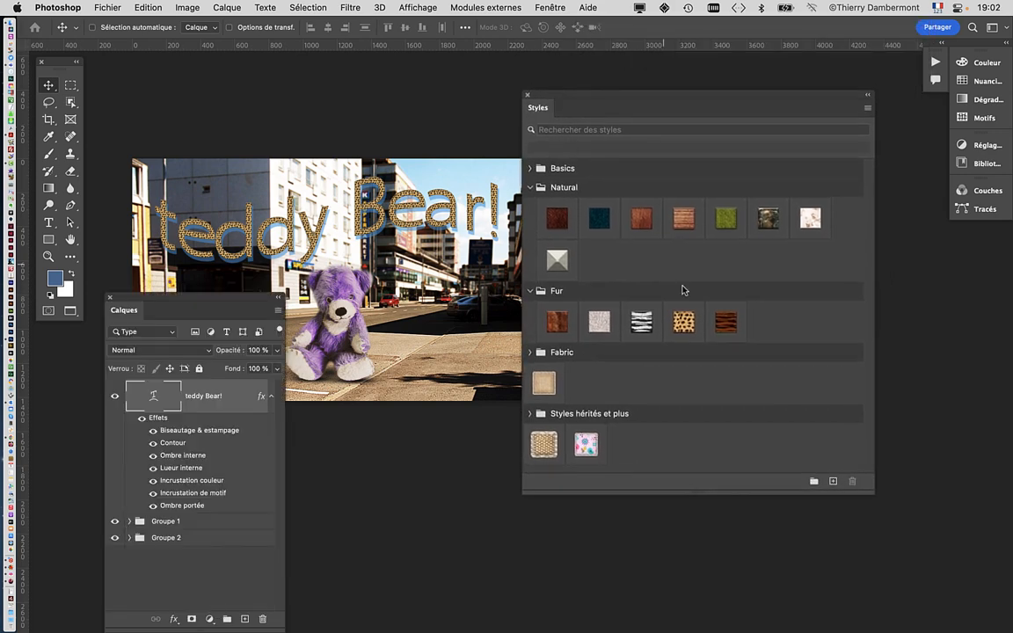
pyautogui.moveTo(873, 494); pyautogui.dragTo(787, 528)
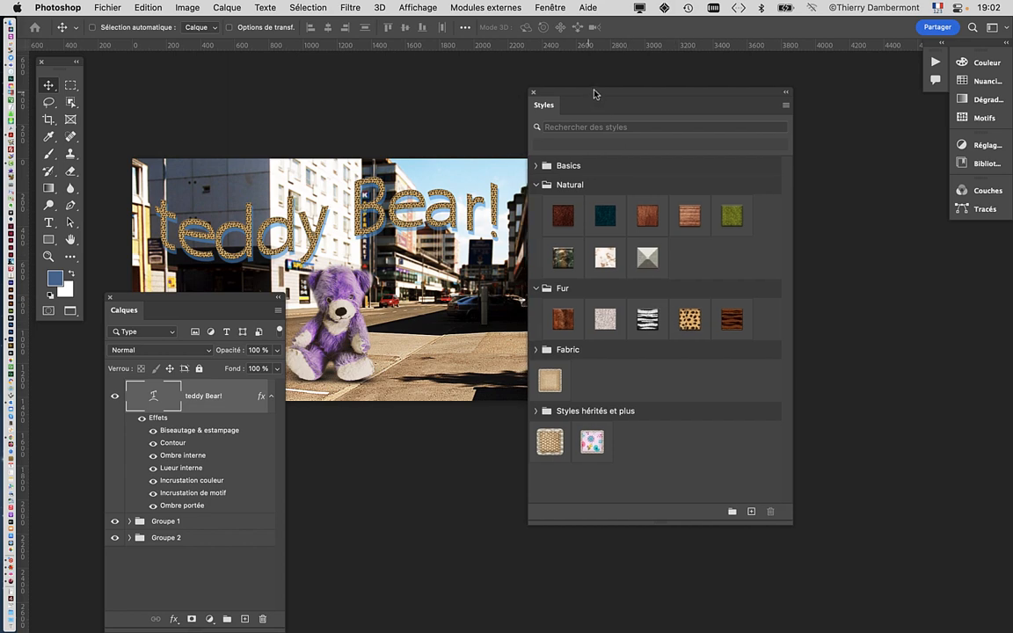
pyautogui.moveTo(593, 99); pyautogui.dragTo(646, 79)
pyautogui.moveTo(252, 288); pyautogui.dragTo(213, 390)
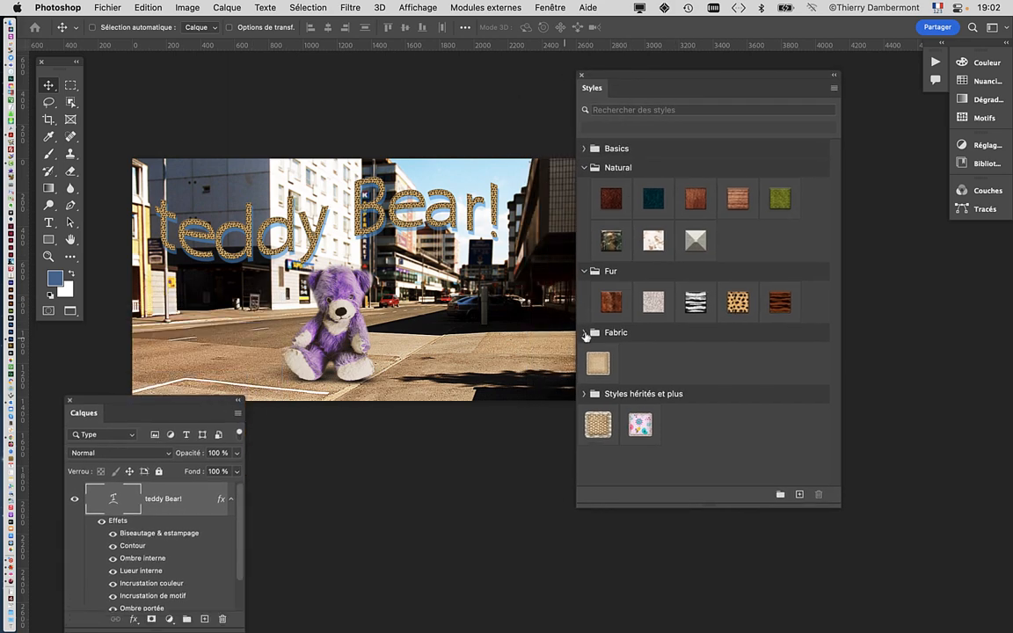
# - Try the white marble, brown fur, zebra and green marble preset styles on the teddy Bear! text layer
pyautogui.click(652, 243)
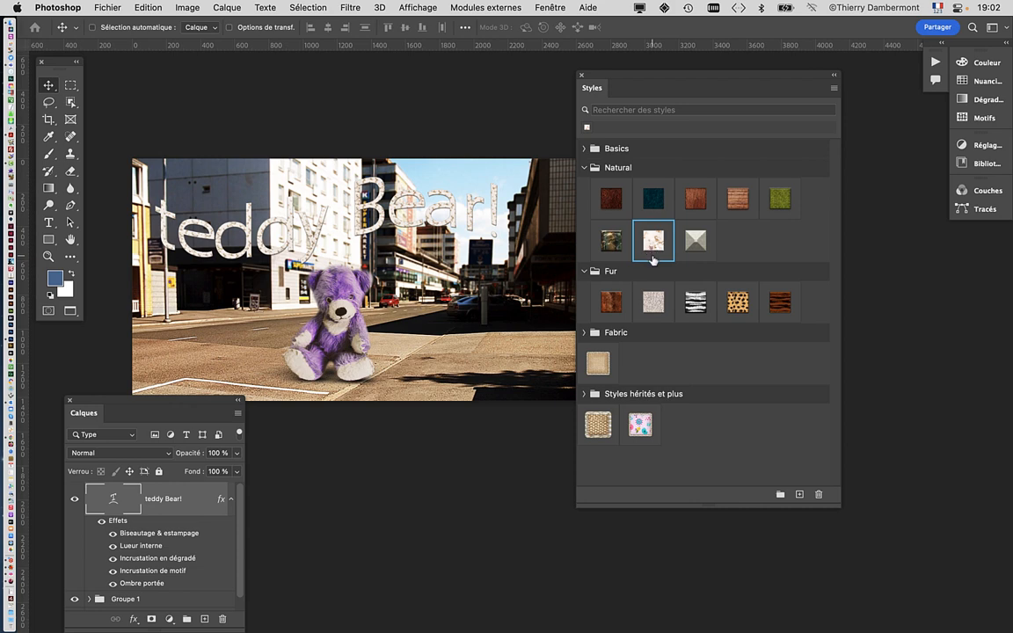
pyautogui.click(621, 305)
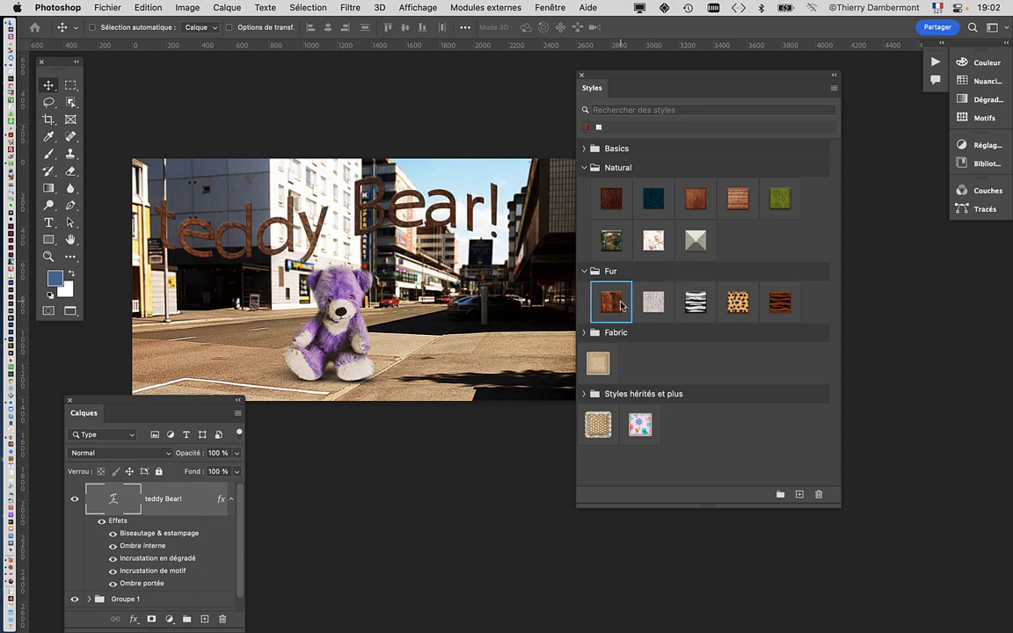
pyautogui.click(696, 303)
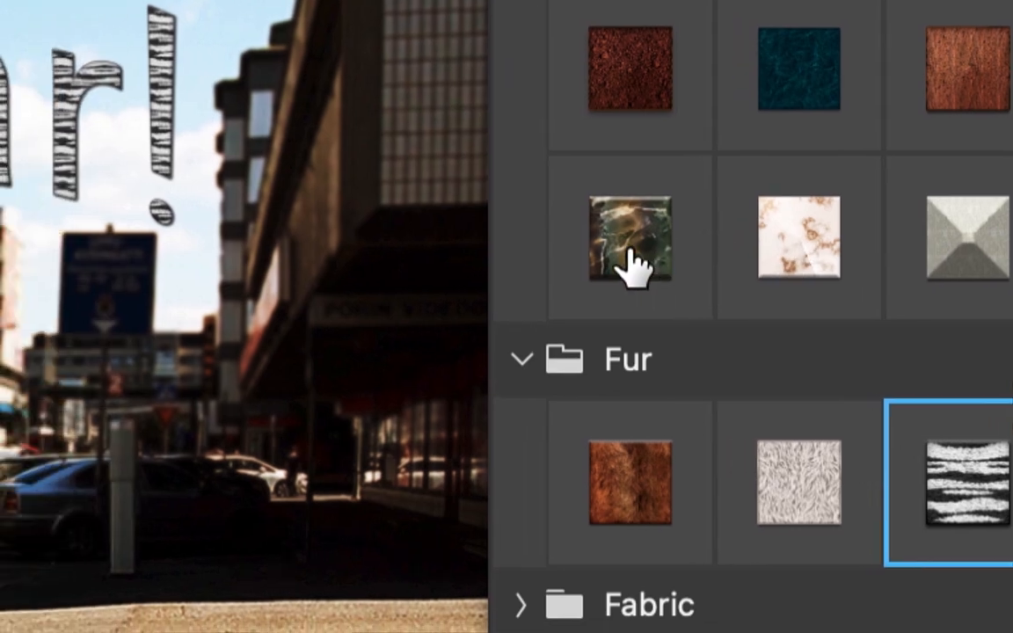
pyautogui.click(633, 264)
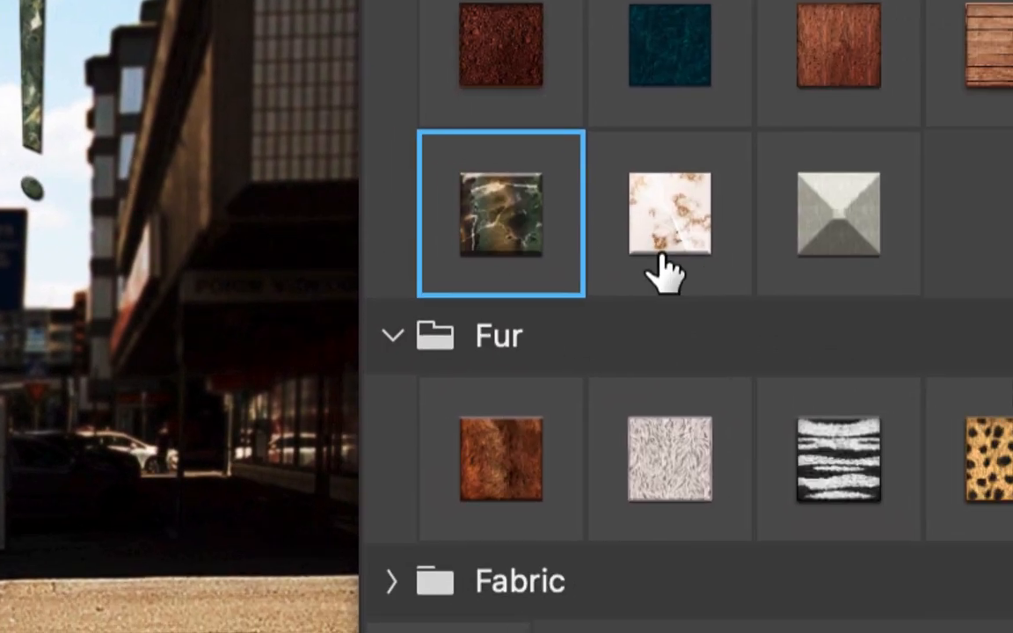
# - Apply the white marble style from the Natural group to the teddy Bear! text and close the Styles panel
pyautogui.click(658, 247)
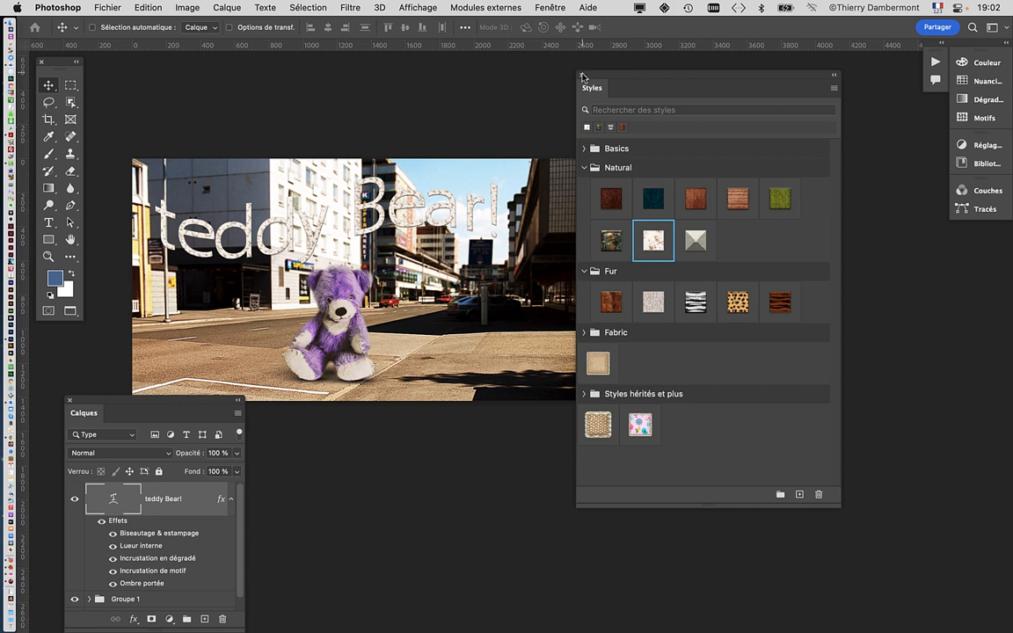
pyautogui.click(581, 75)
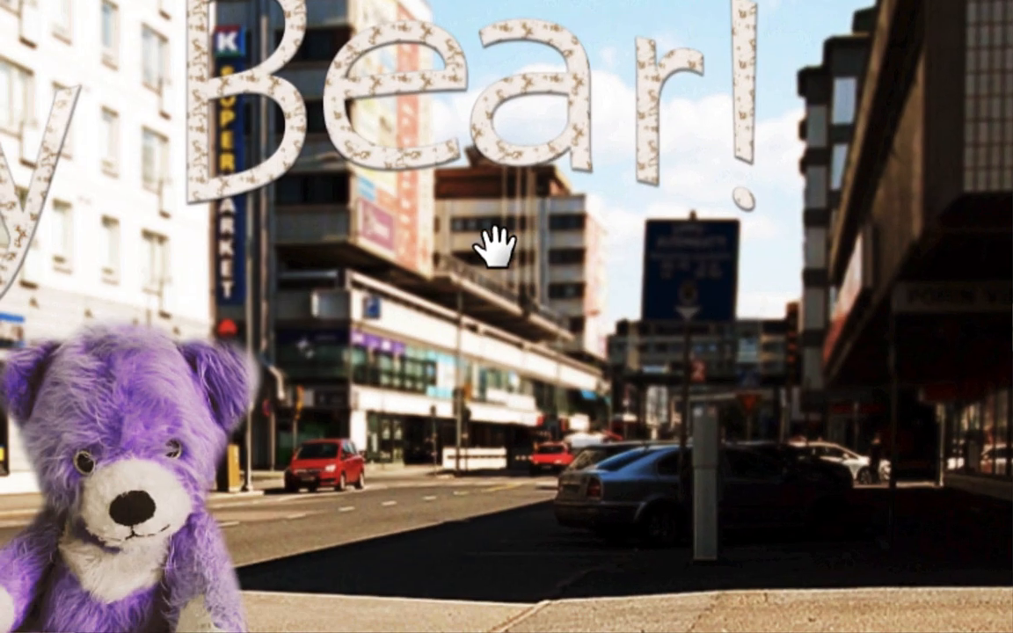
# - Compare the text with and without its Ombre portée and Biseautage & estampage effects by hiding and showing each one
pyautogui.moveTo(505, 263); pyautogui.dragTo(690, 317)
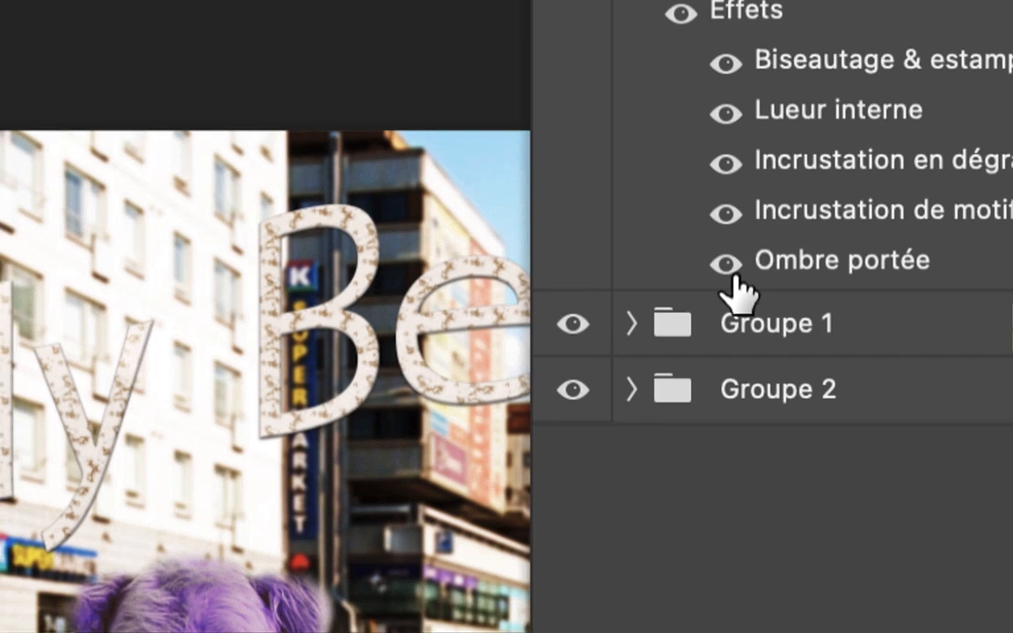
pyautogui.click(727, 264)
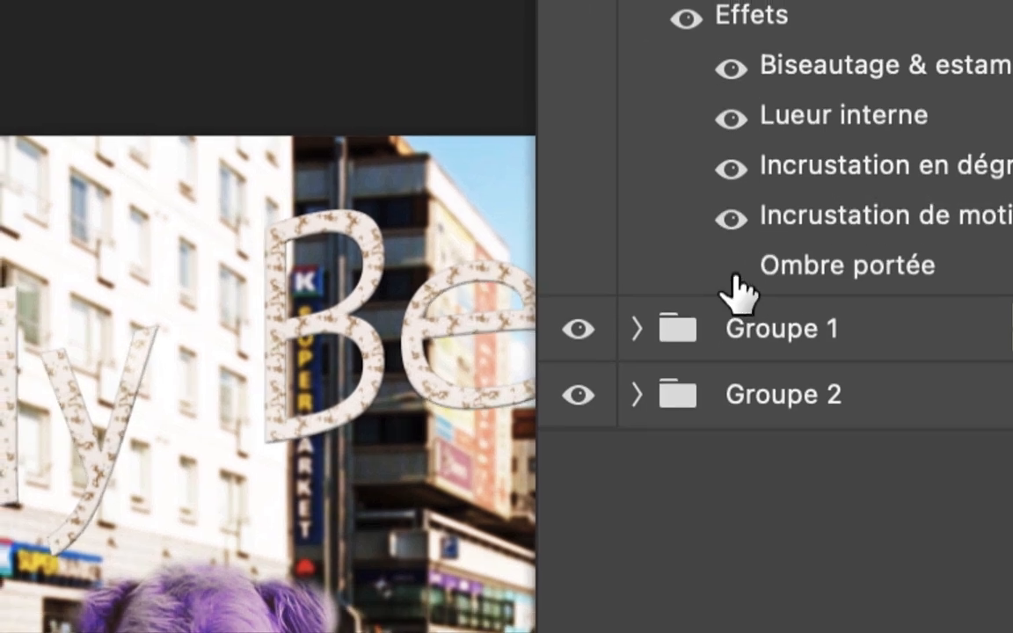
pyautogui.click(730, 267)
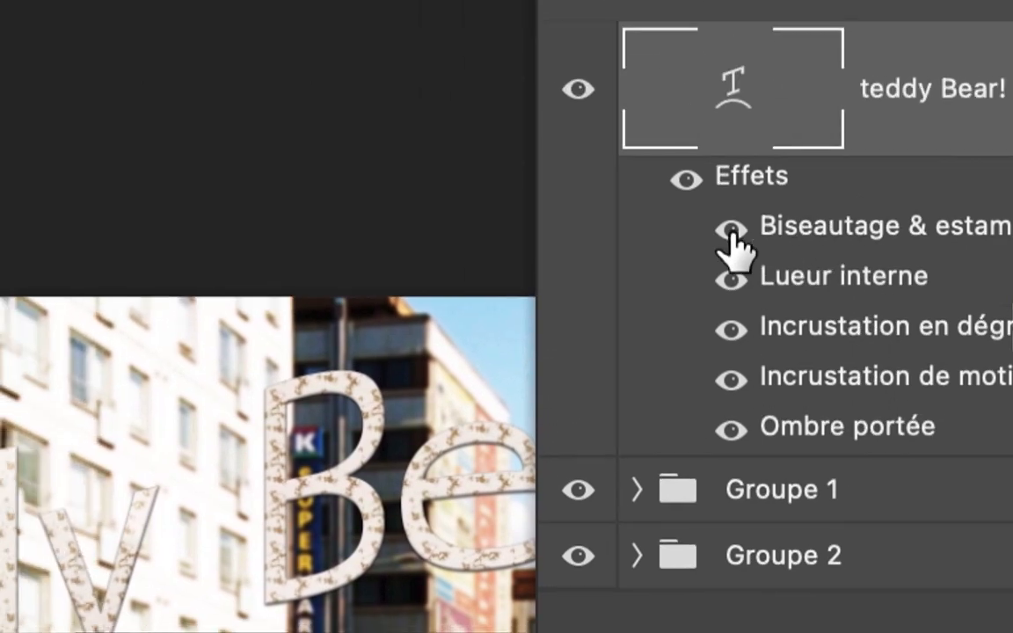
pyautogui.click(731, 230)
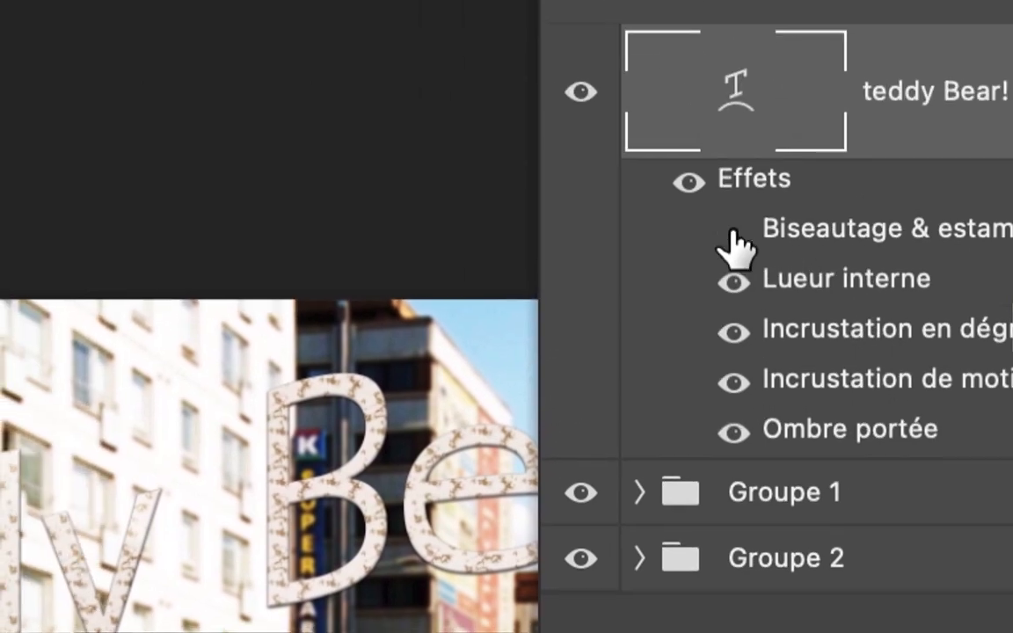
pyautogui.click(733, 233)
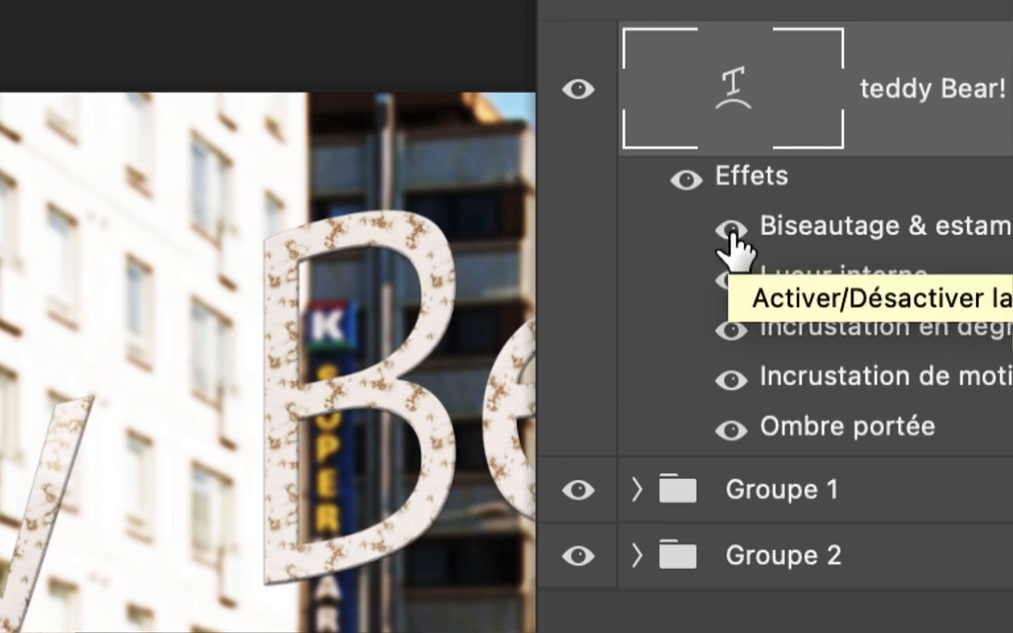
pyautogui.click(730, 231)
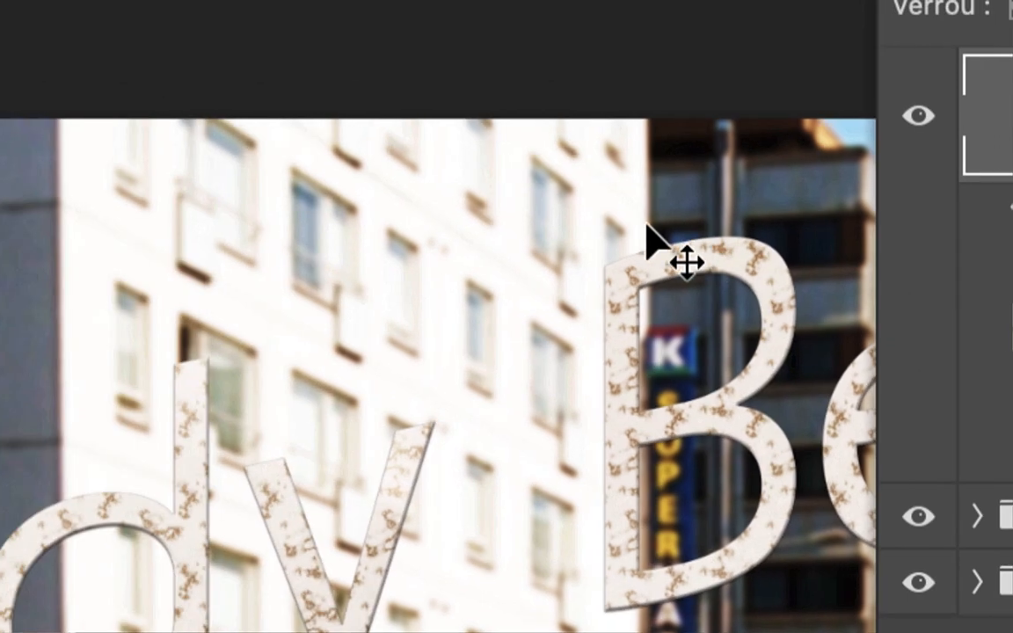
# - Examine the edges of the letter B up close, switching the Biseautage & estampage effect off and on to compare
pyautogui.scroll(5, 407, 203)
pyautogui.scroll(5, 669, 230)
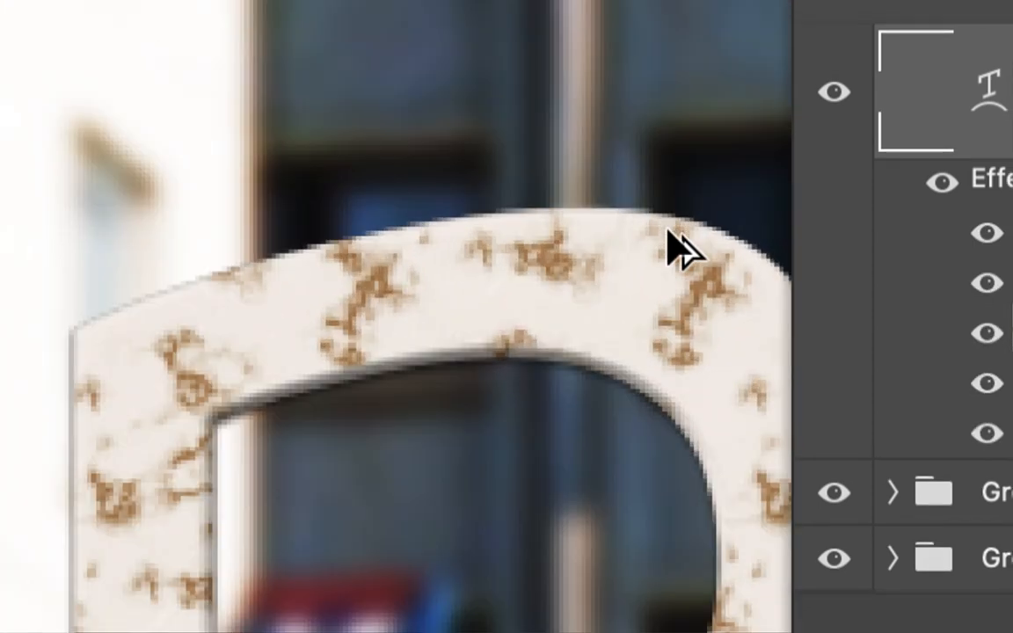
pyautogui.scroll(-2, 669, 231)
pyautogui.scroll(-5, 668, 231)
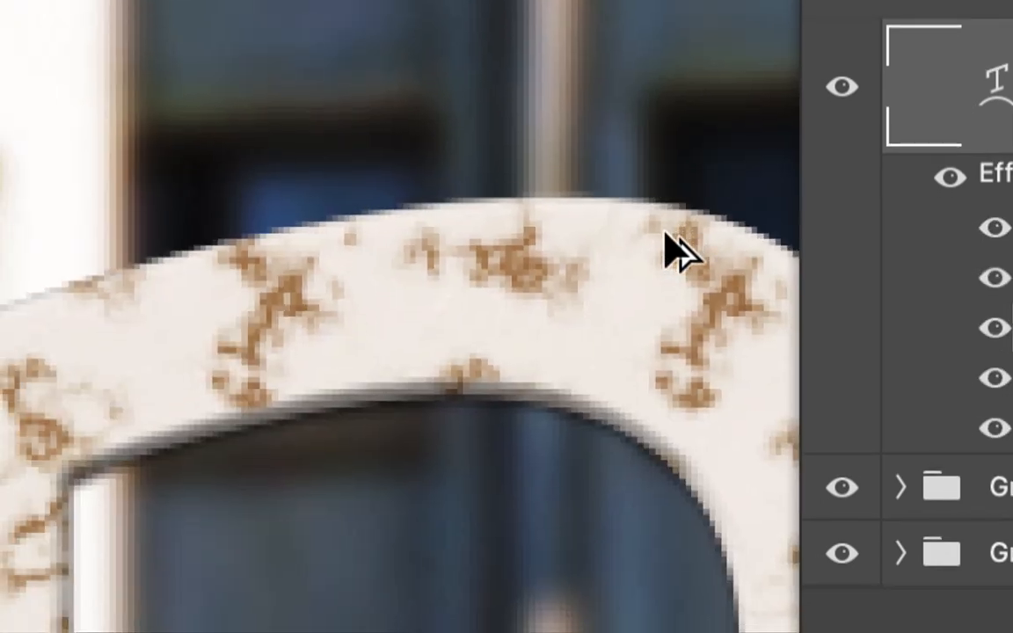
pyautogui.scroll(-5, 668, 255)
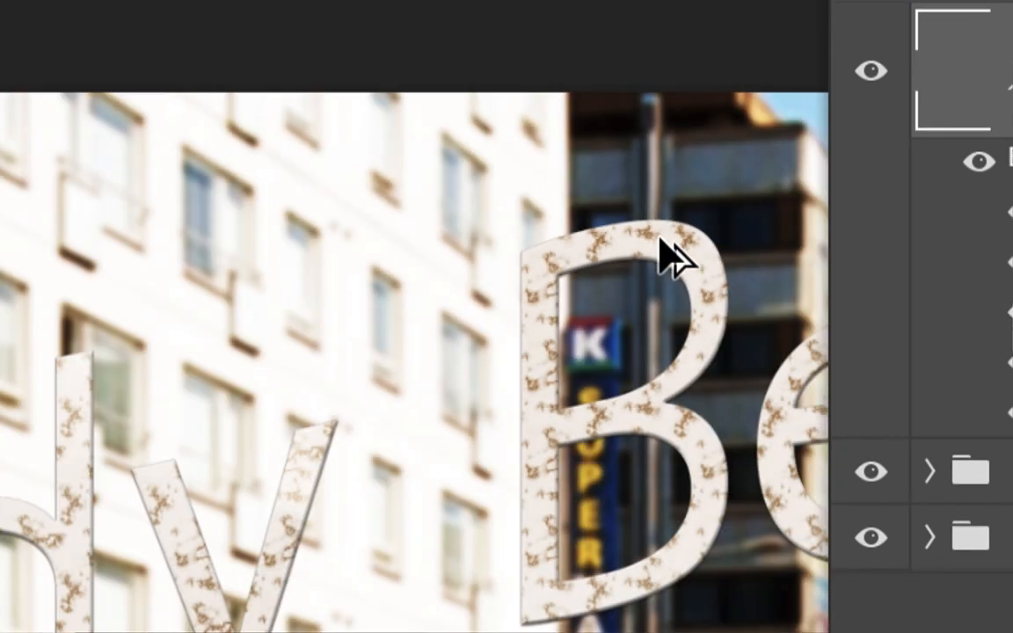
pyautogui.scroll(8, 669, 257)
pyautogui.scroll(-8, 669, 255)
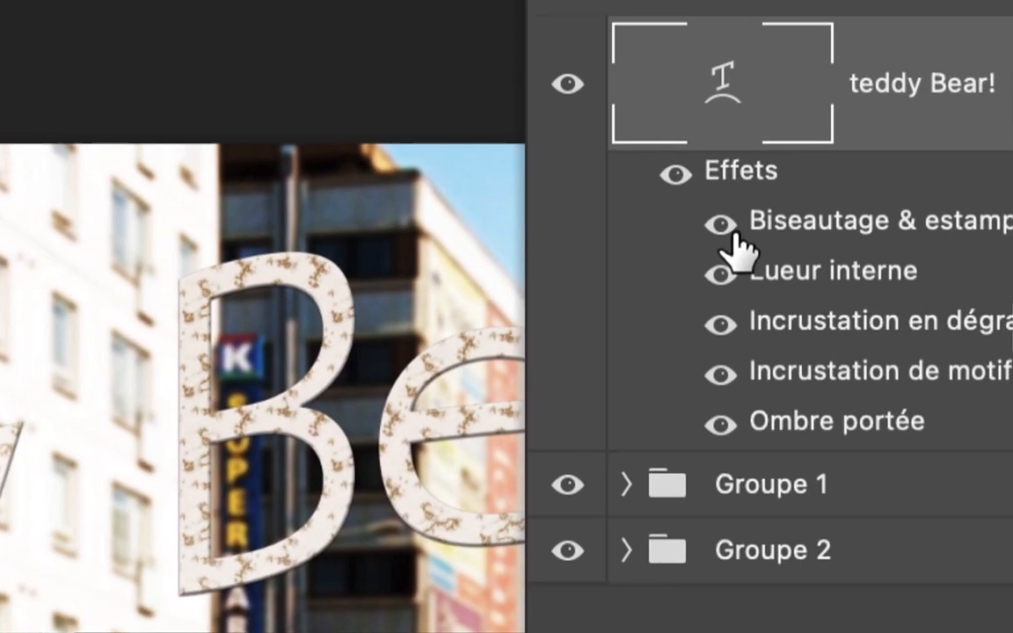
pyautogui.click(990, 173)
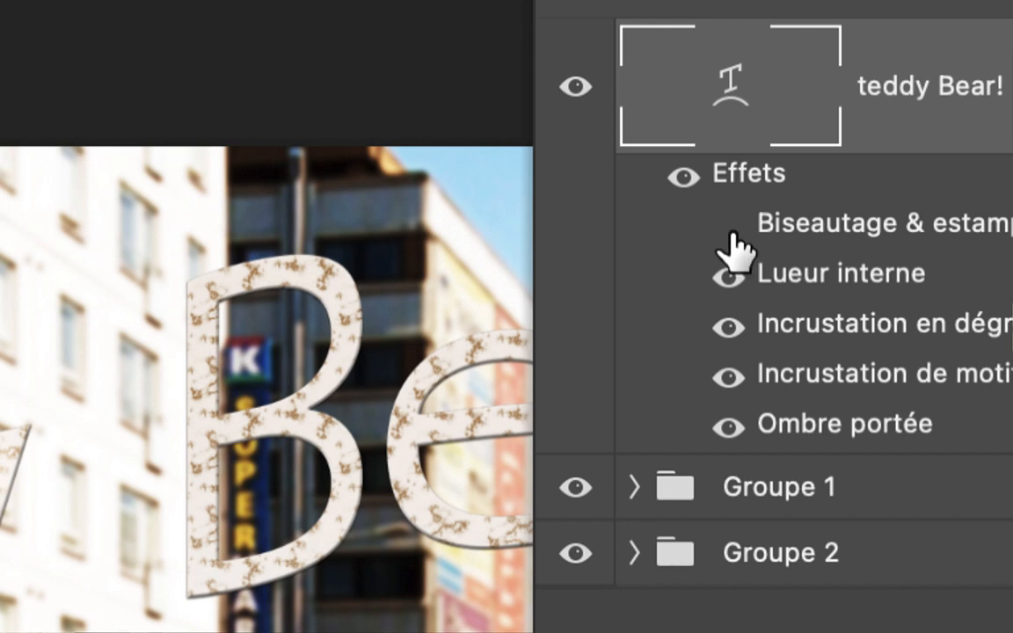
pyautogui.click(730, 225)
pyautogui.click(732, 225)
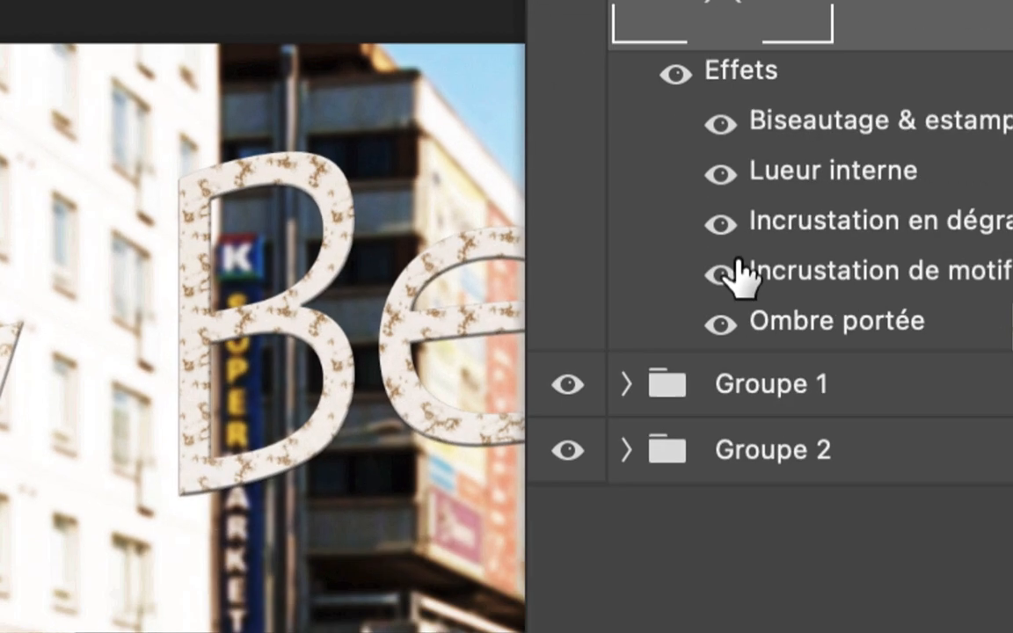
pyautogui.click(730, 272)
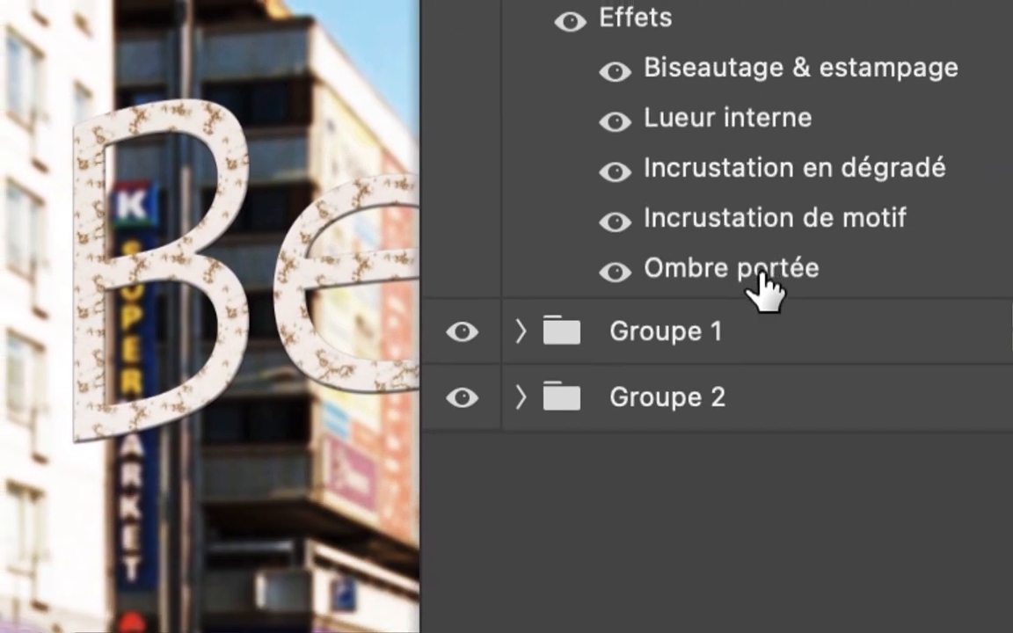
# - Review the Ombre portée settings of the teddy Bear! layer and examine the effects on the letters of Bear up close
pyautogui.doubleClick(759, 280)
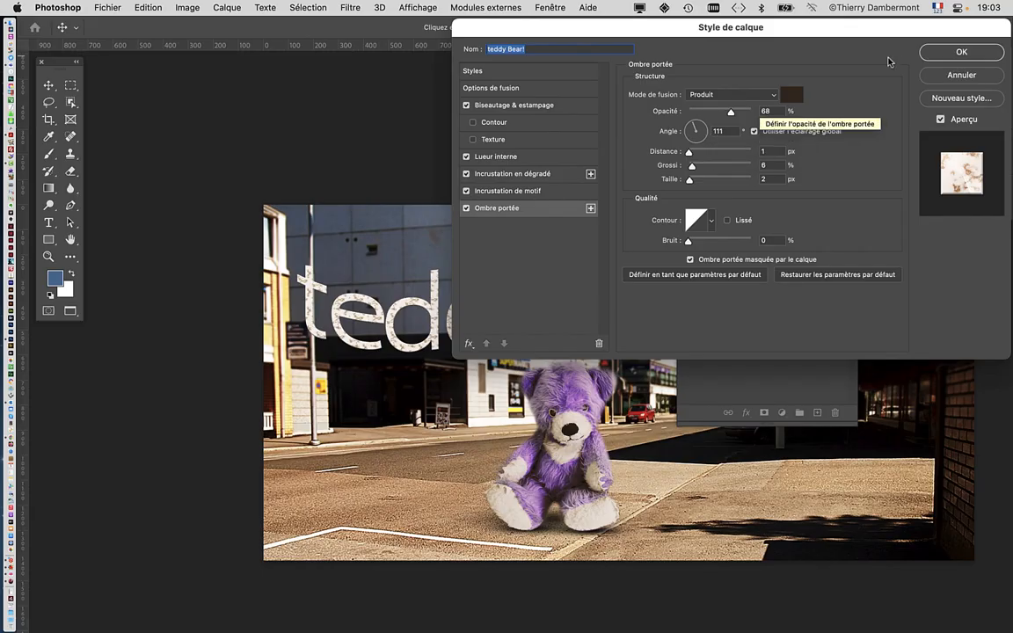
pyautogui.click(962, 52)
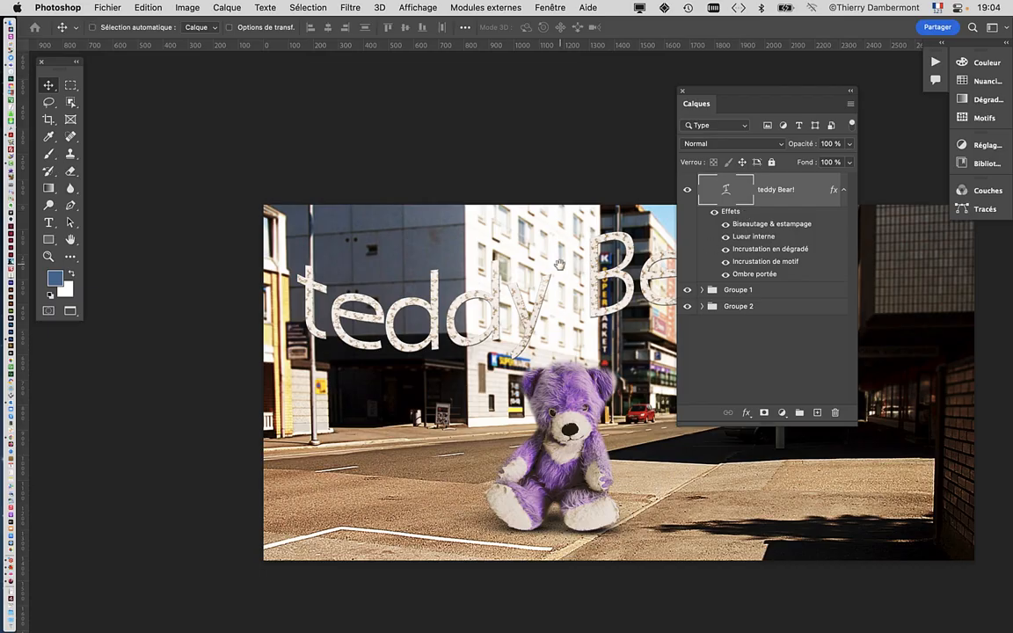
pyautogui.moveTo(559, 265); pyautogui.dragTo(298, 209)
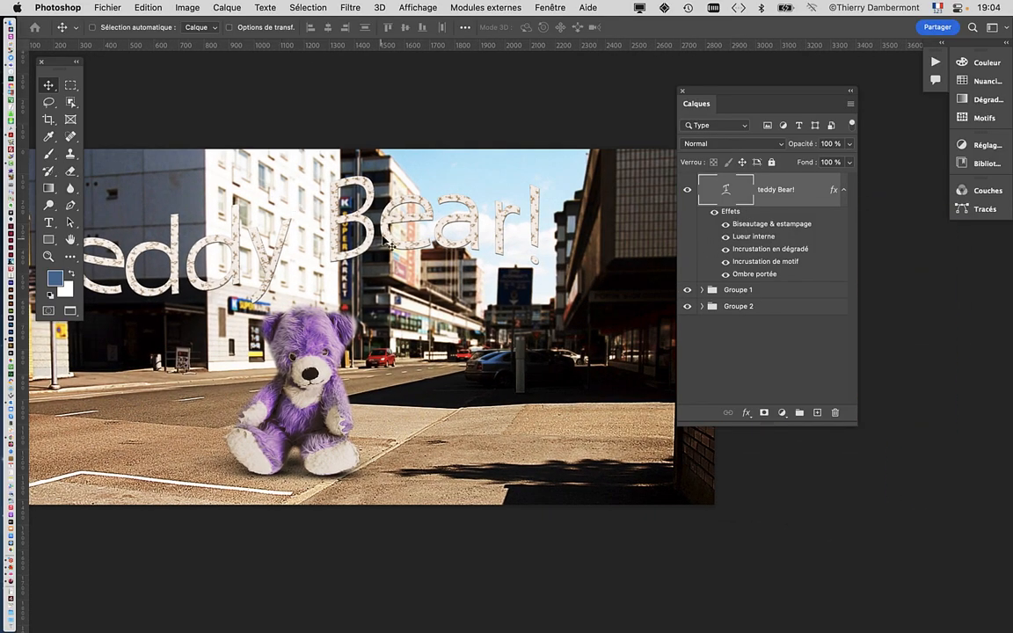
pyautogui.scroll(5, 388, 201)
pyautogui.scroll(4, 389, 200)
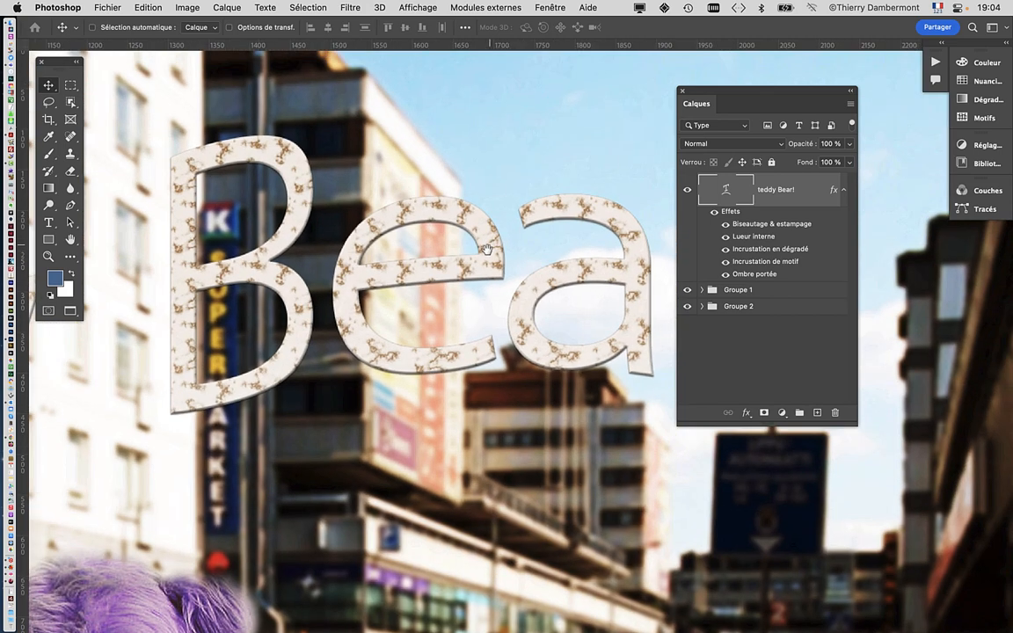
pyautogui.moveTo(488, 250); pyautogui.dragTo(320, 250)
pyautogui.scroll(1, 472, 277)
pyautogui.scroll(2, 362, 245)
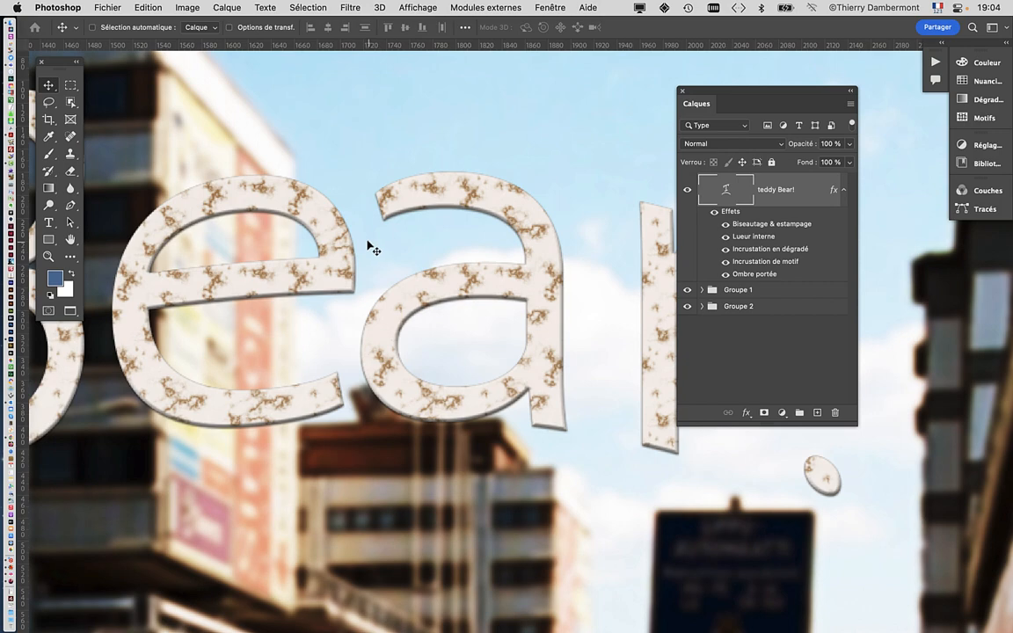
# - Check the image's dimensions and resolution in Taille de l'image, leaving the dialog without resizing
pyautogui.click(187, 7)
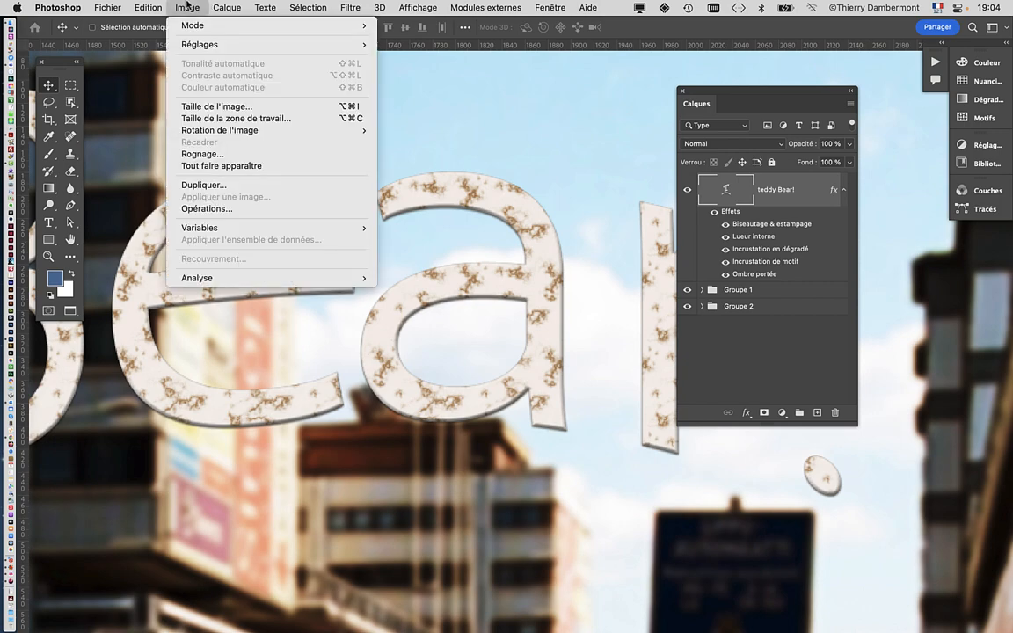
pyautogui.click(210, 107)
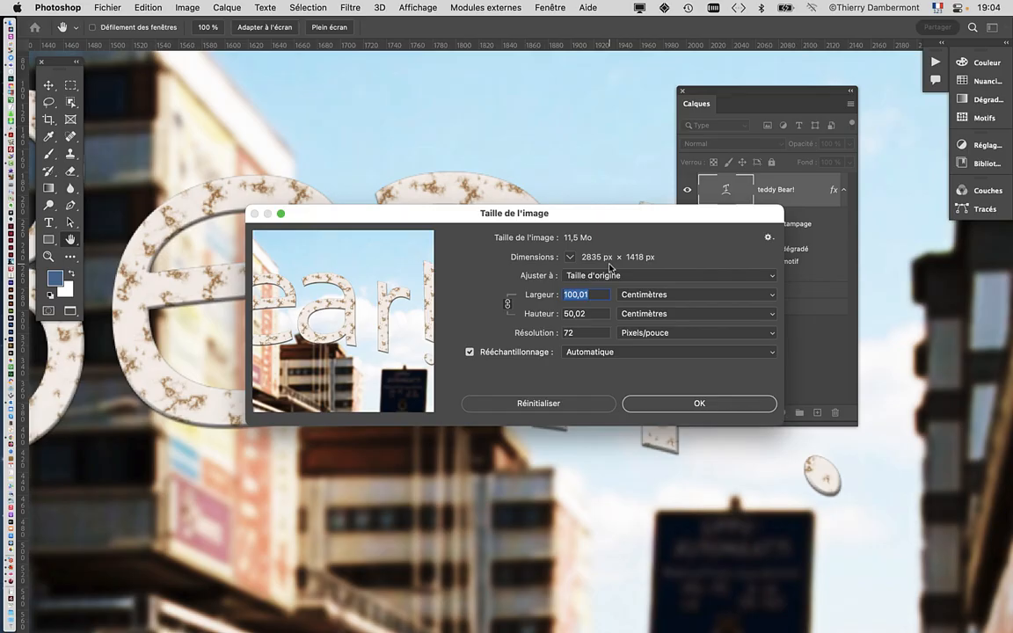
pyautogui.click(539, 405)
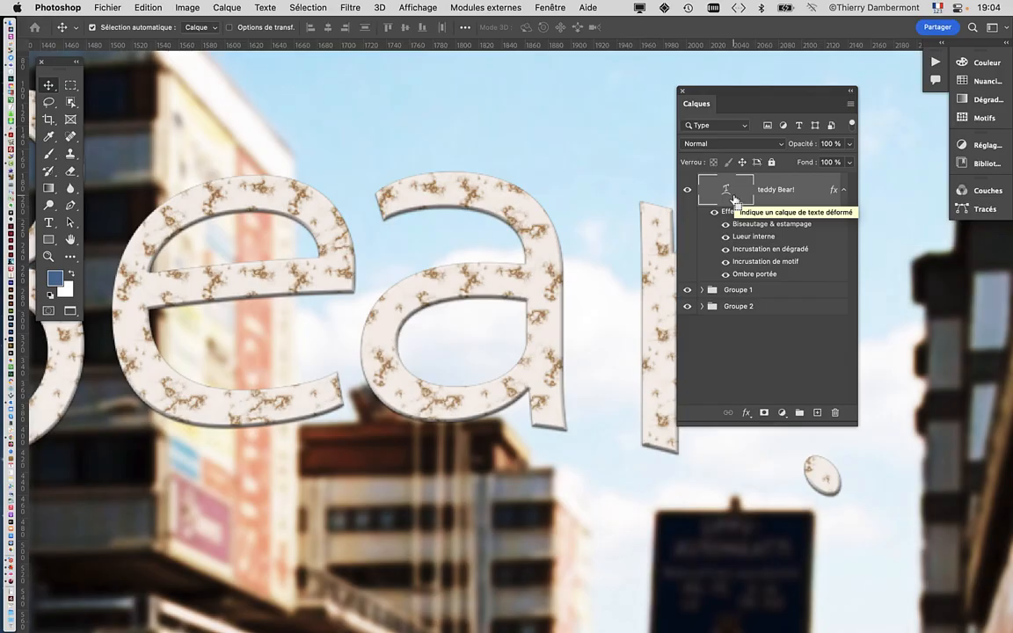
# - Open Mise à l'échelle des effets for the teddy Bear! layer and set the effects' scale to 124 %
pyautogui.click(227, 7)
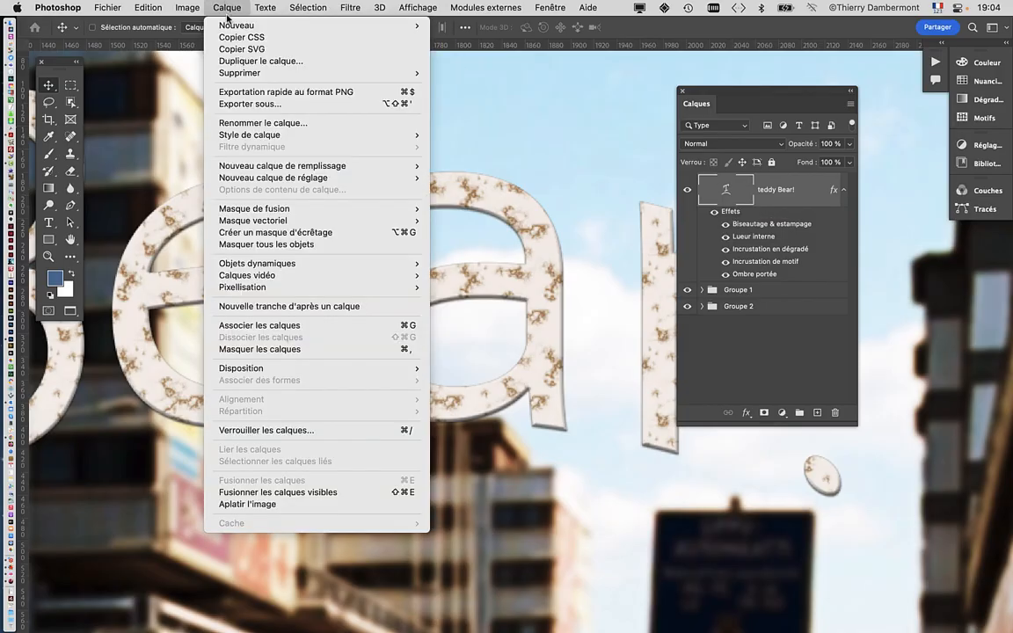
pyautogui.moveTo(240, 138)
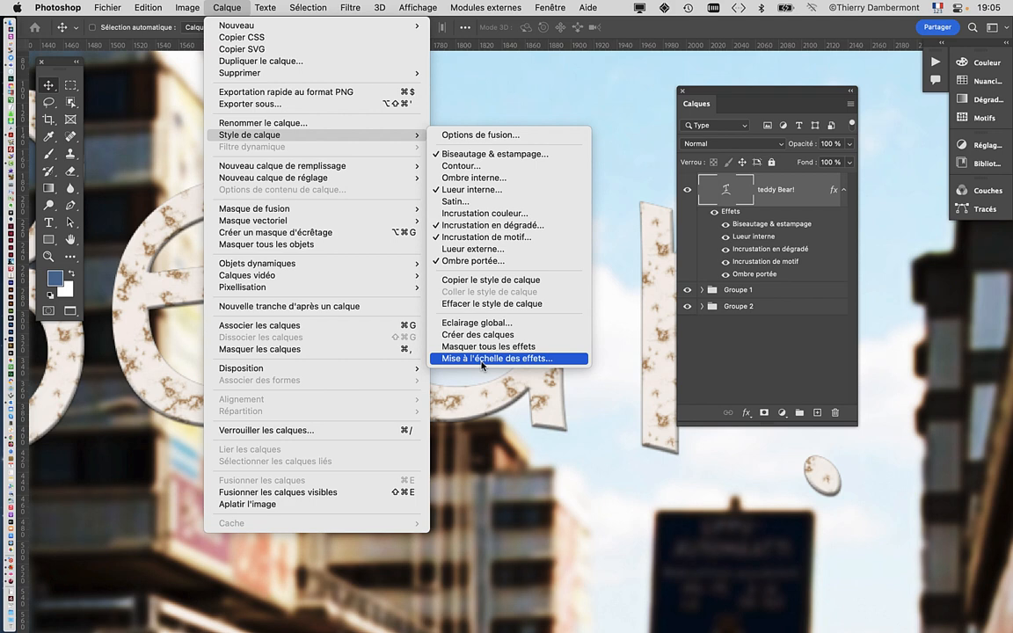
pyautogui.click(482, 362)
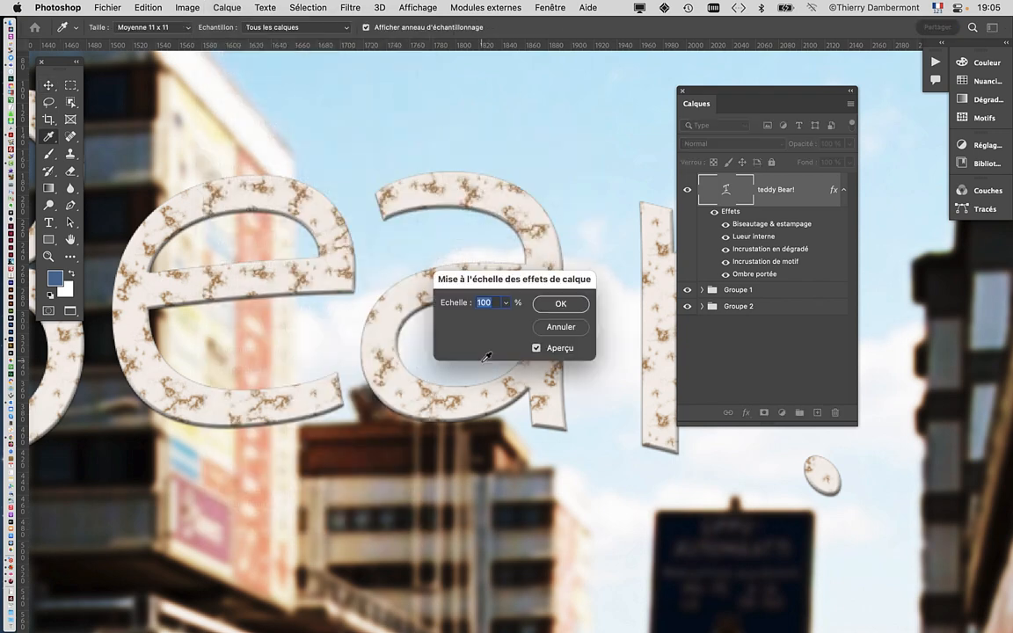
pyautogui.moveTo(497, 207); pyautogui.dragTo(469, 81)
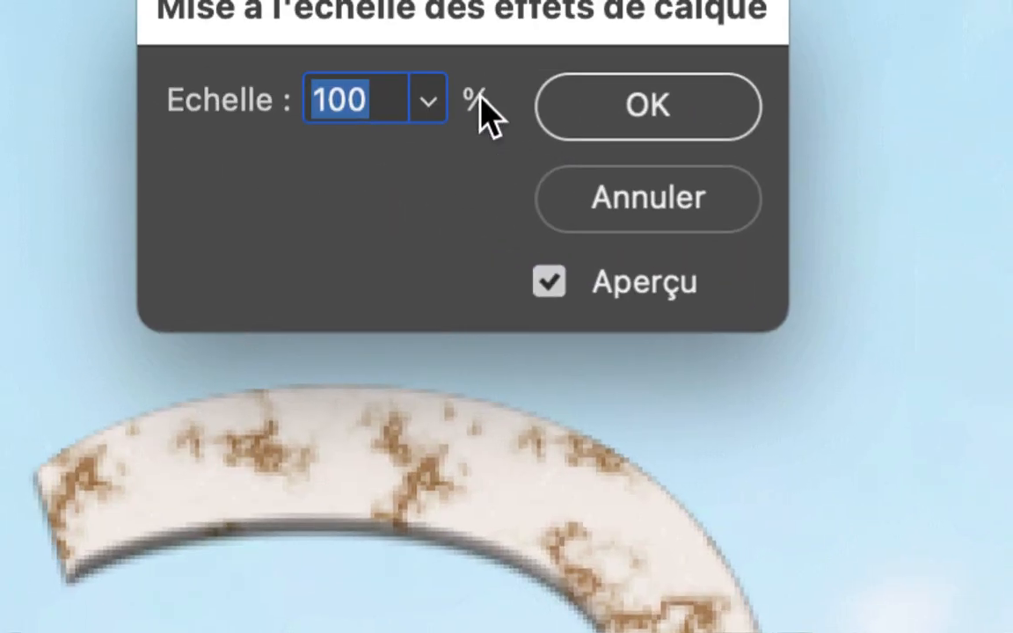
pyautogui.click(429, 101)
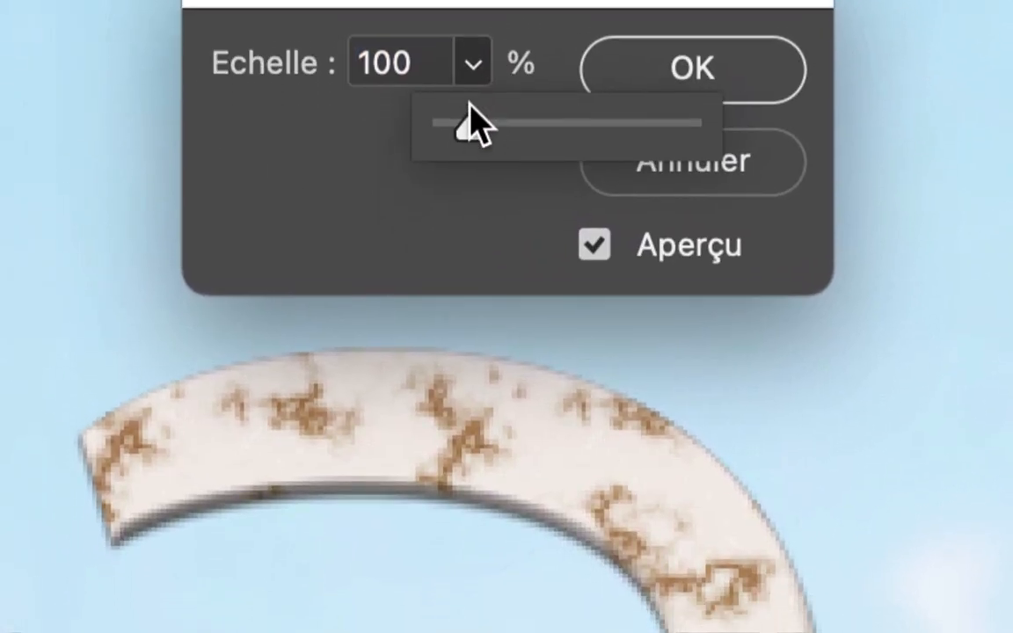
pyautogui.click(431, 63)
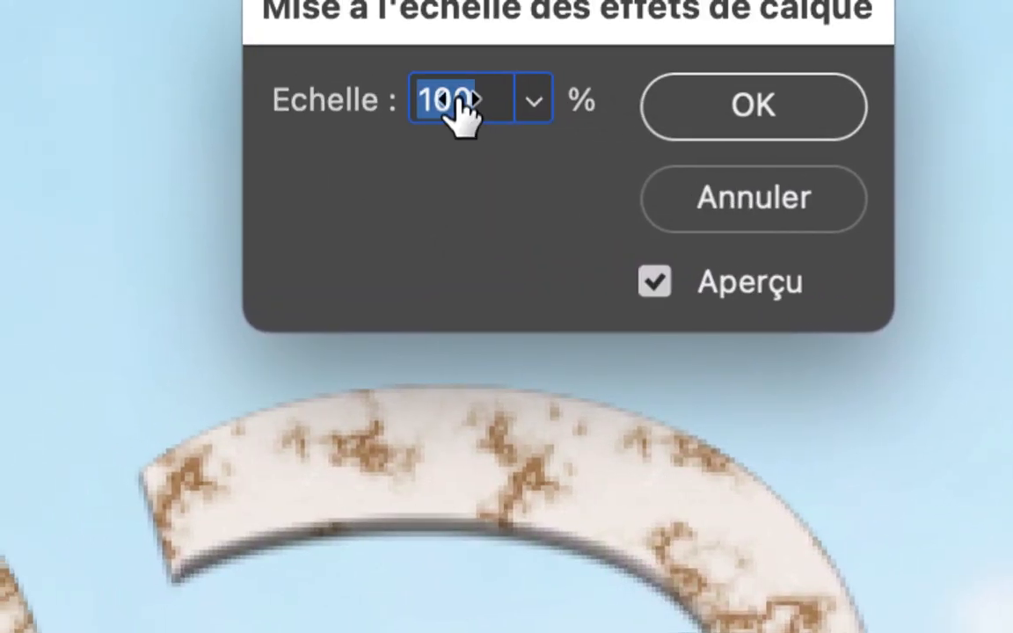
pyautogui.moveTo(453, 98); pyautogui.dragTo(480, 118)
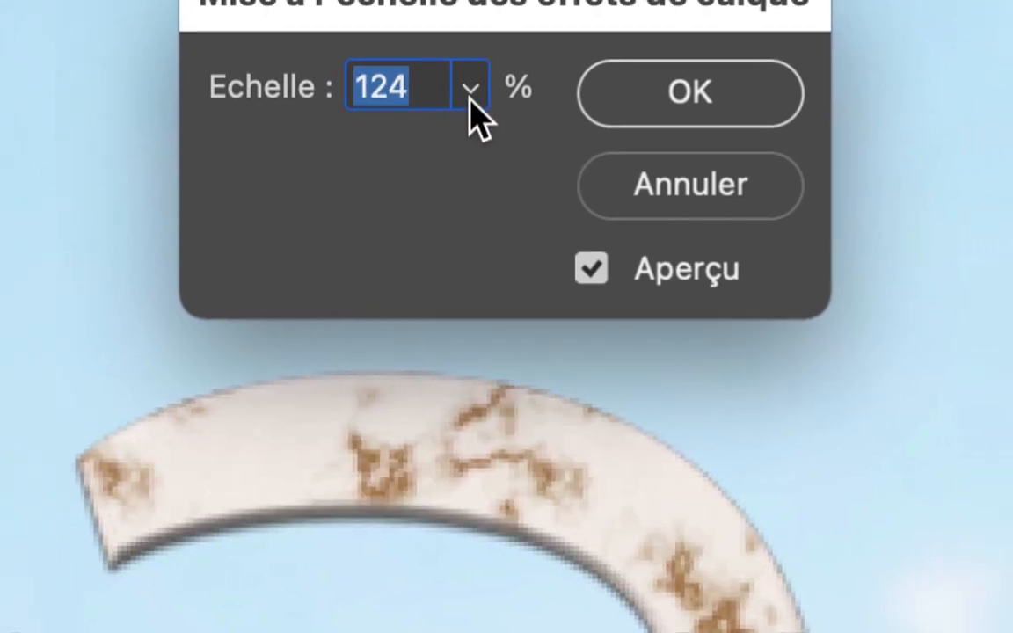
# - Increase the scale of the teddy Bear! layer's effects to 374 % and apply it
pyautogui.click(513, 76)
pyautogui.click(471, 70)
pyautogui.click(470, 70)
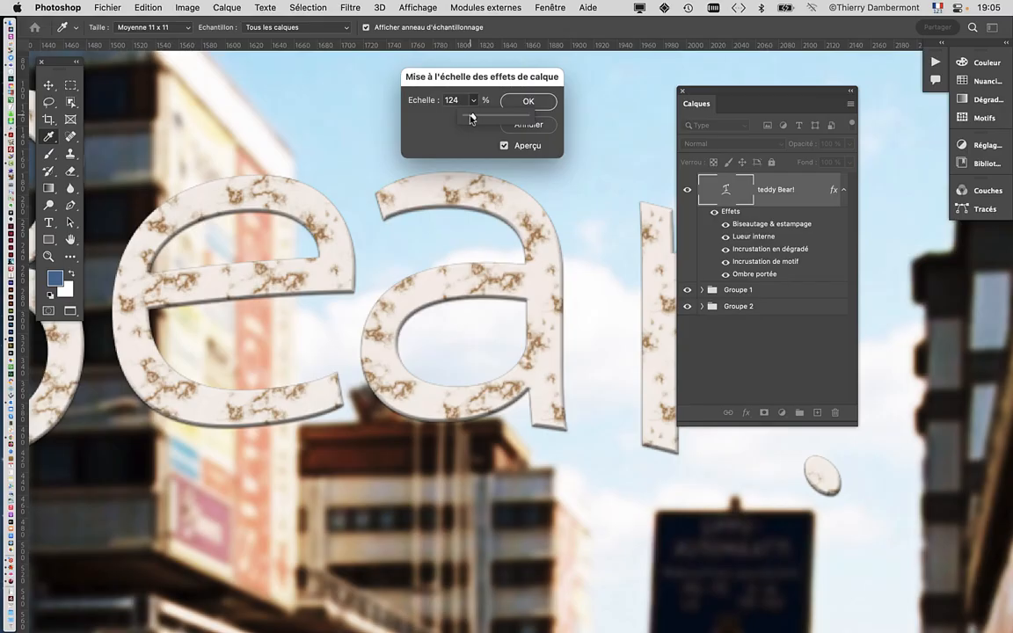
pyautogui.moveTo(471, 117)
pyautogui.mouseDown()
pyautogui.moveTo(499, 121)
pyautogui.moveTo(489, 120)
pyautogui.mouseUp()
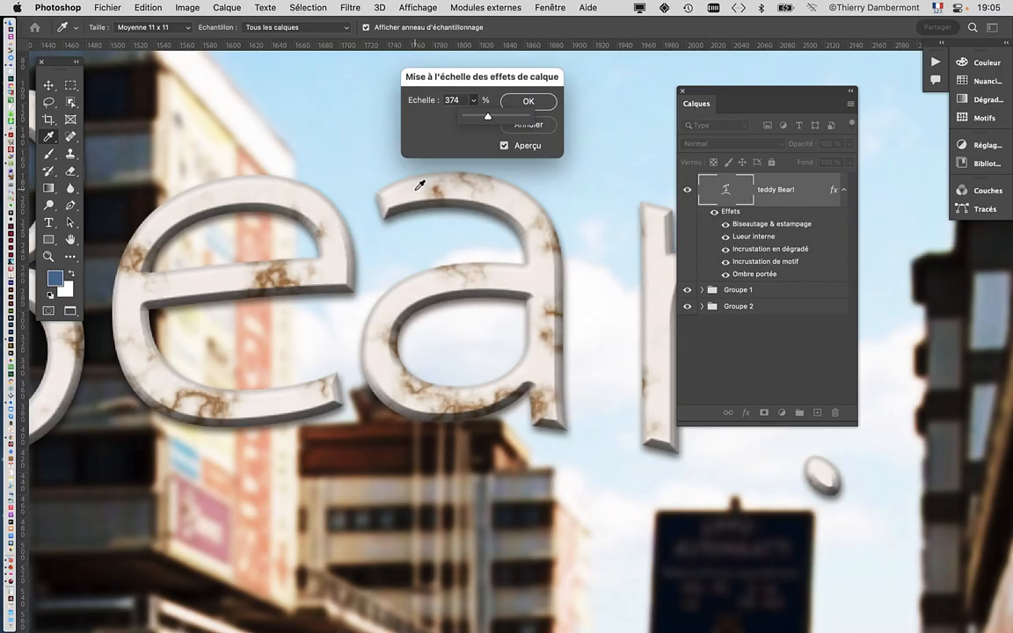
pyautogui.scroll(6, 491, 209)
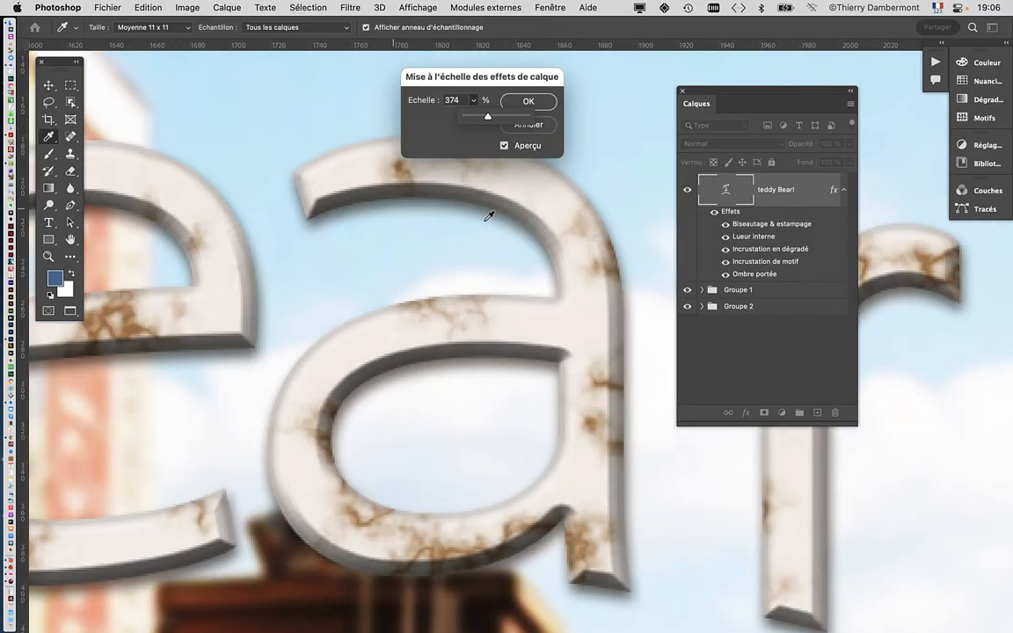
pyautogui.scroll(-2, 488, 215)
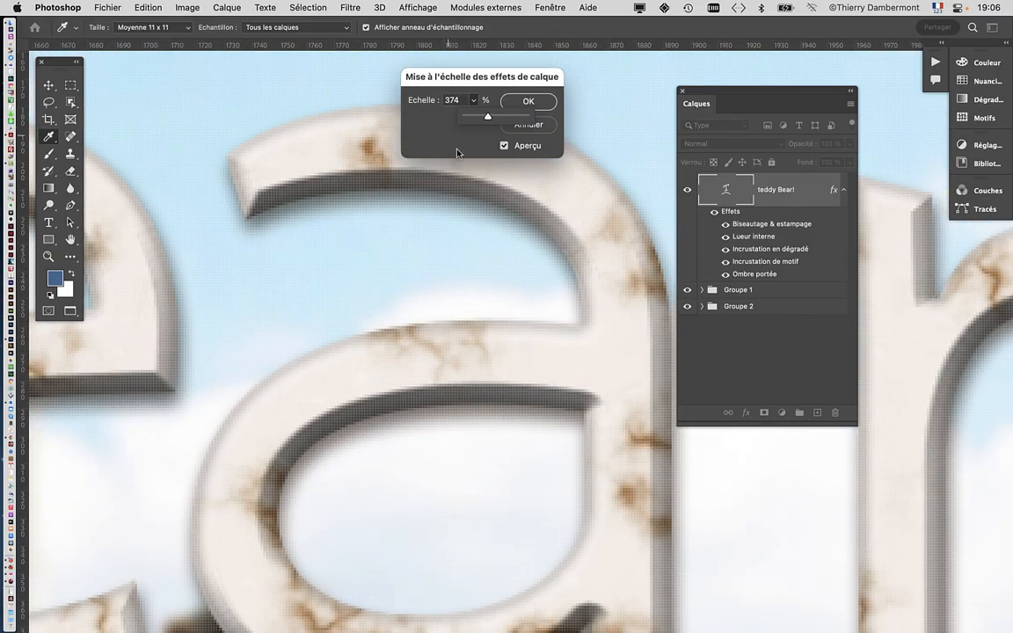
pyautogui.click(412, 7)
pyautogui.click(420, 7)
pyautogui.click(530, 102)
pyautogui.press('v')
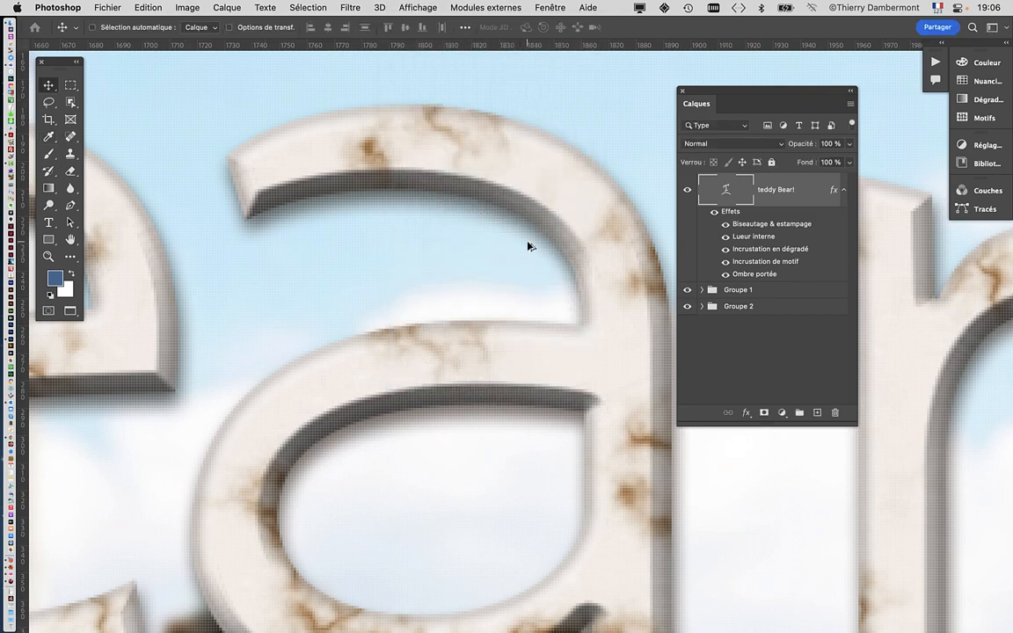
# - Examine the enlarged bevel, shadow and pattern on the letters of Bear up close
pyautogui.scroll(-2, 530, 247)
pyautogui.scroll(1, 533, 407)
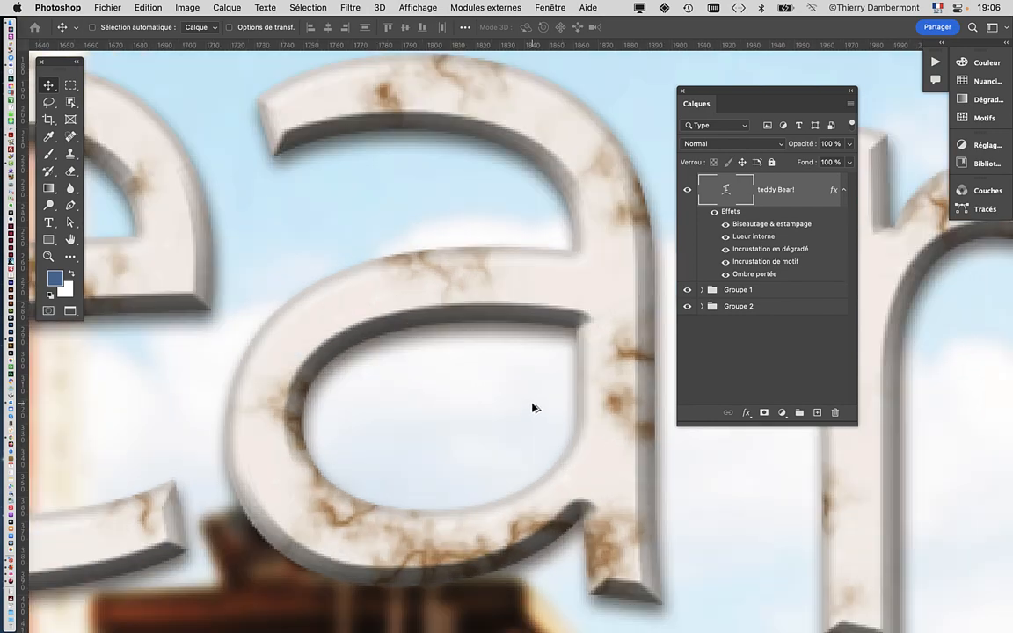
pyautogui.scroll(1, 470, 361)
pyautogui.scroll(1, 476, 371)
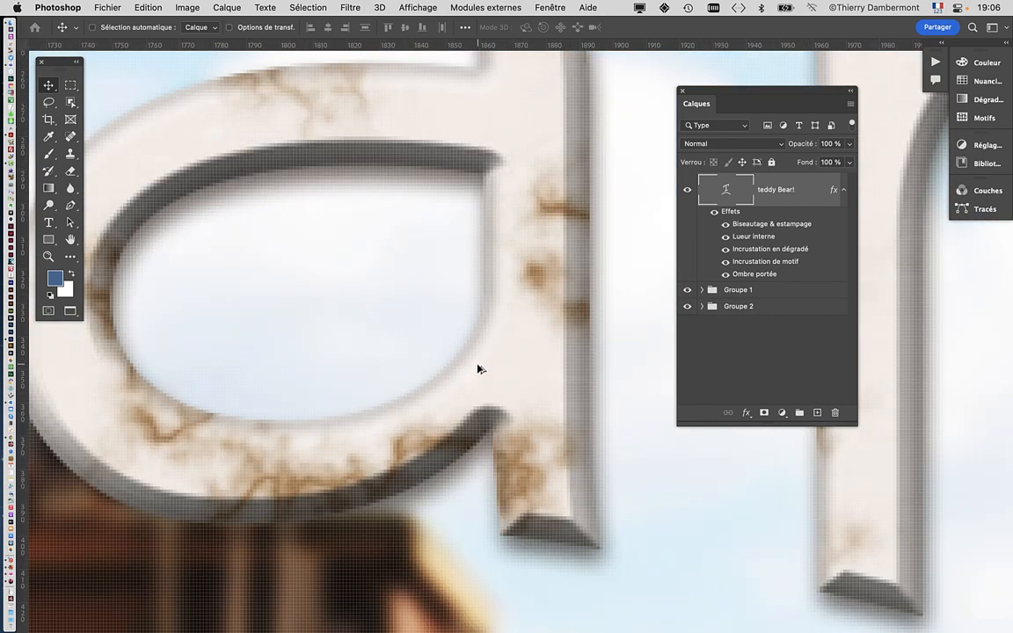
pyautogui.scroll(-4, 482, 371)
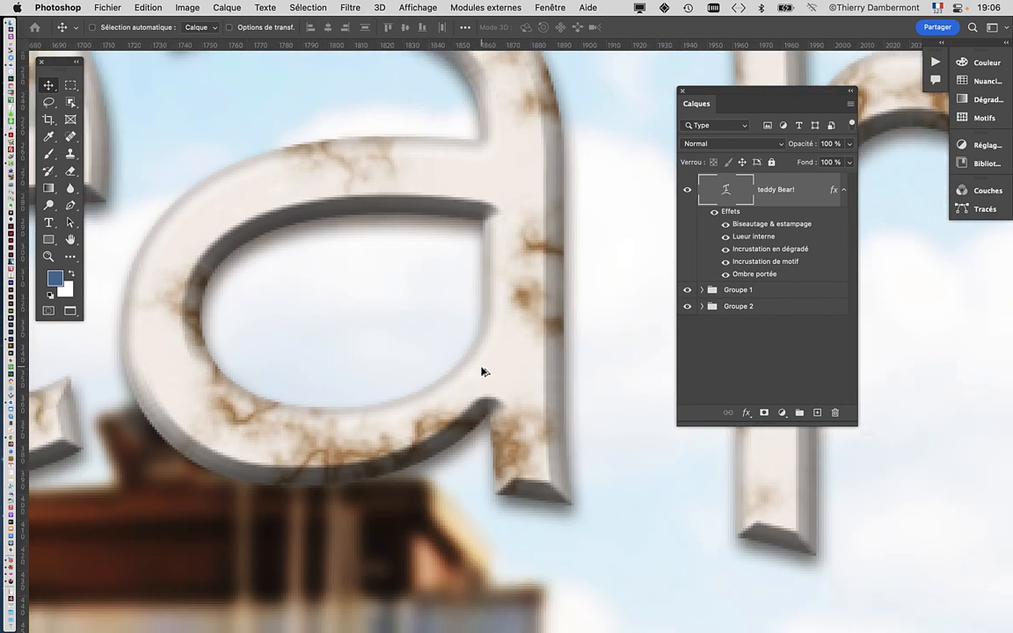
pyautogui.scroll(-1, 481, 376)
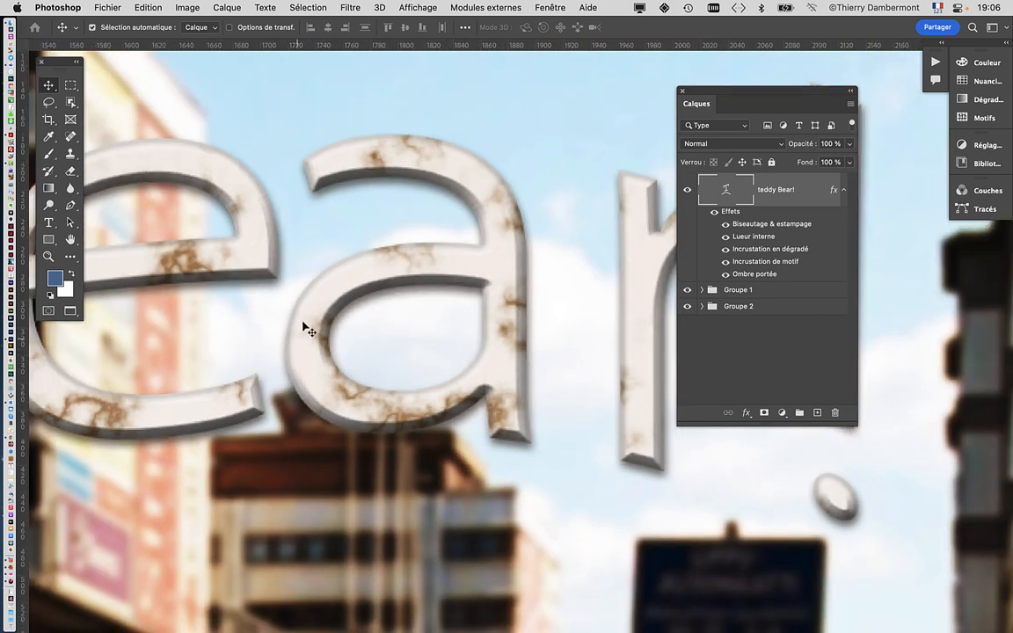
pyautogui.scroll(-3, 493, 280)
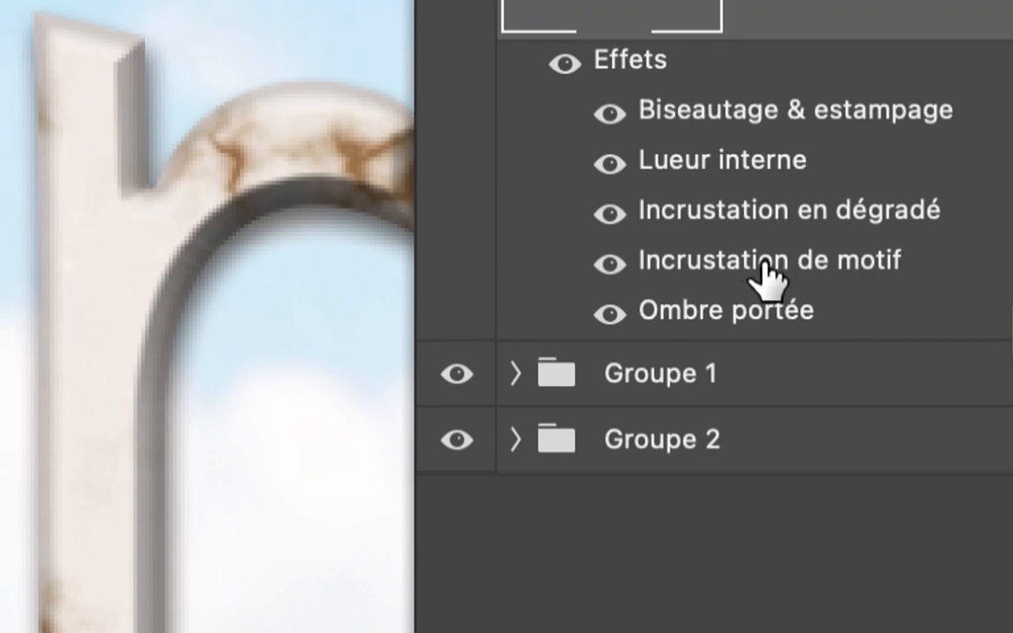
# - Reduce the Incrustation de motif scale of the teddy Bear! layer to 13 %, apply it and check the letters
pyautogui.doubleClick(766, 273)
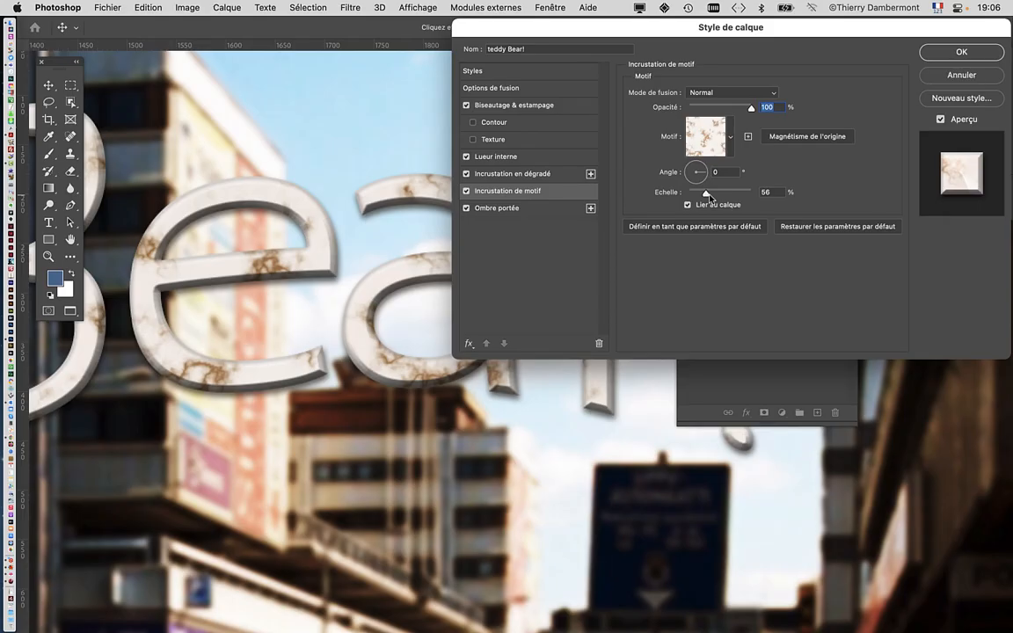
pyautogui.moveTo(709, 195); pyautogui.dragTo(705, 195)
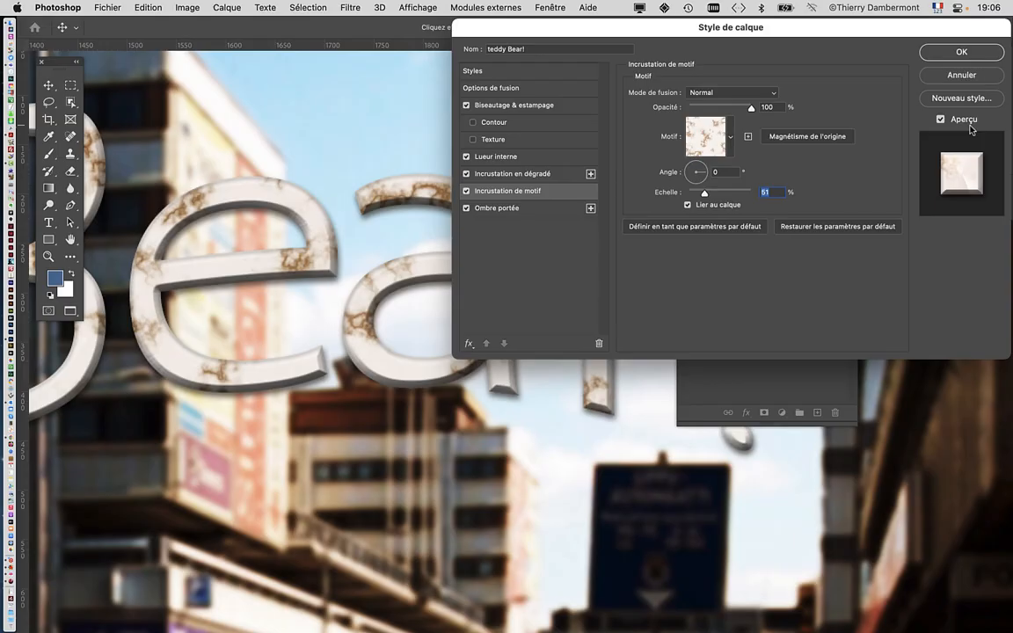
pyautogui.moveTo(703, 195); pyautogui.dragTo(692, 195)
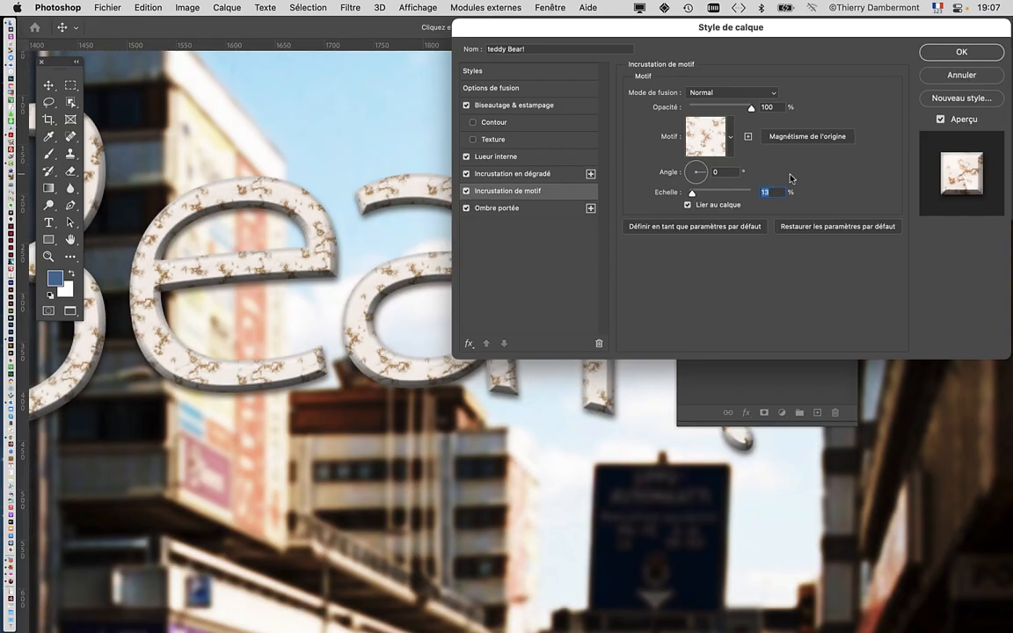
pyautogui.click(957, 52)
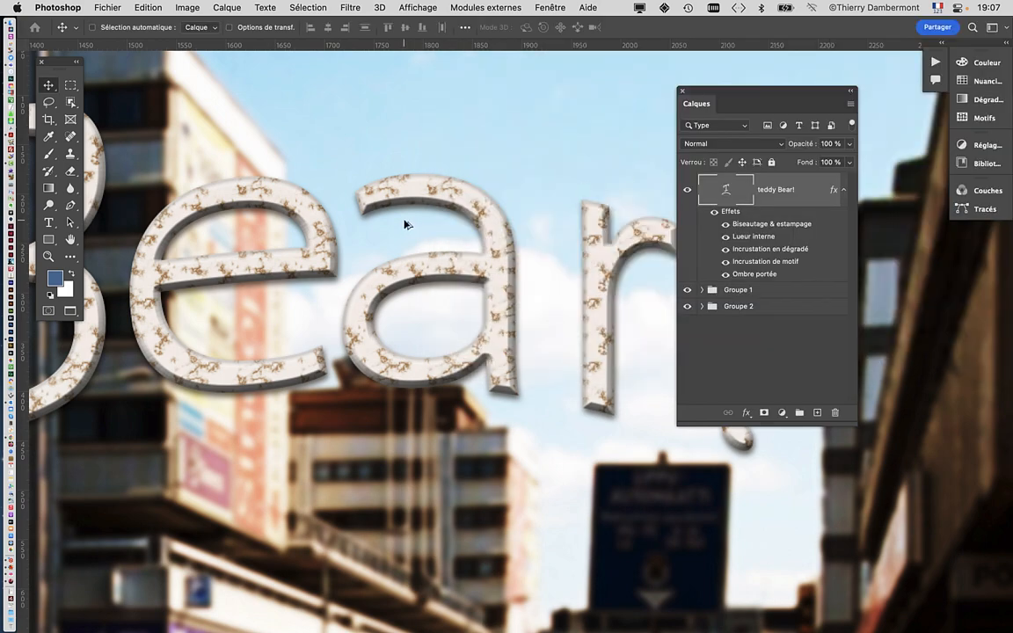
pyautogui.scroll(-1, 407, 225)
pyautogui.scroll(10, 407, 223)
pyautogui.scroll(-6, 407, 224)
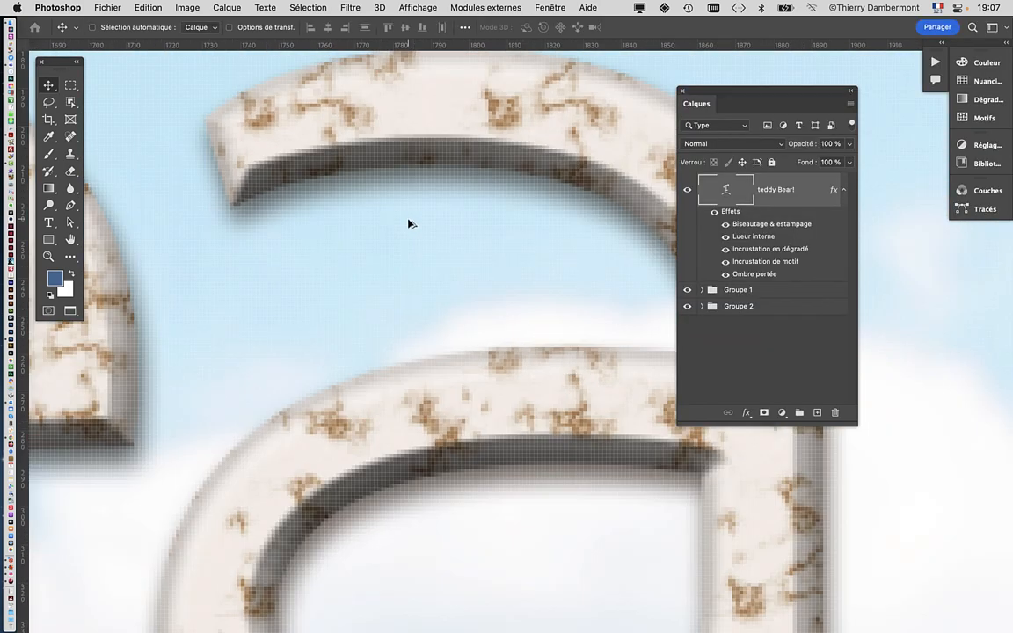
pyautogui.scroll(-5, 410, 228)
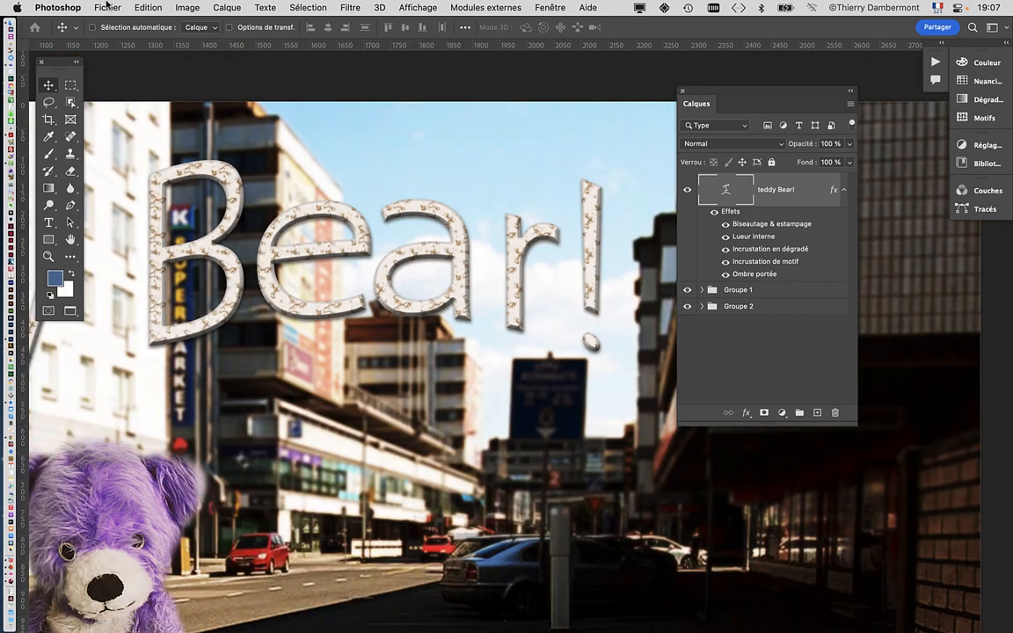
# - Save the image under the new name street-view-10.psd in the docs PRG cours 03 folder, in Photoshop format
pyautogui.click(106, 7)
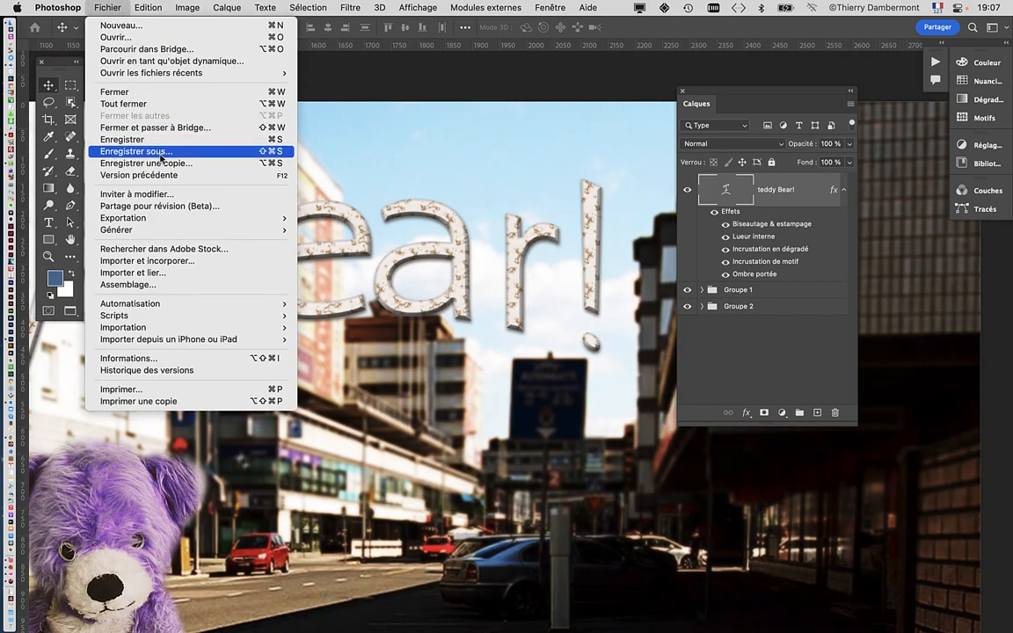
pyautogui.click(147, 150)
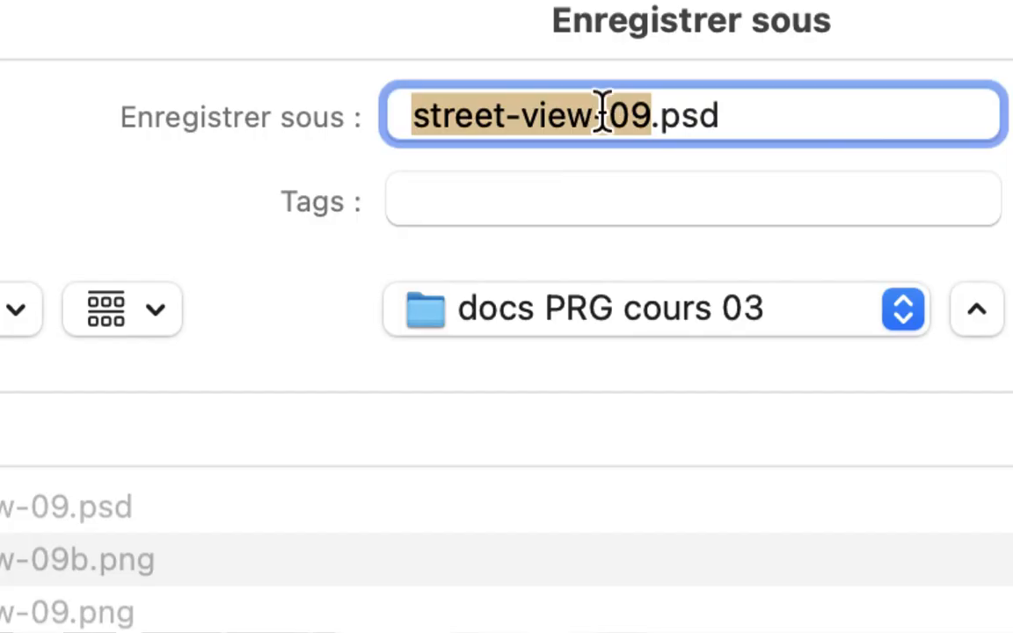
pyautogui.click(614, 113)
pyautogui.moveTo(613, 112); pyautogui.dragTo(576, 92)
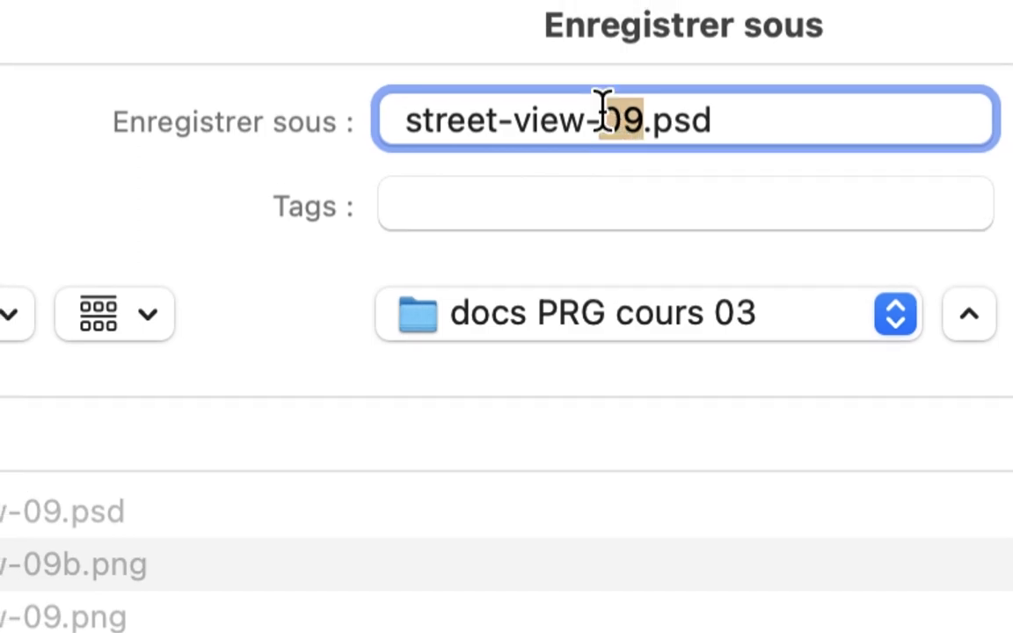
pyautogui.write('10')
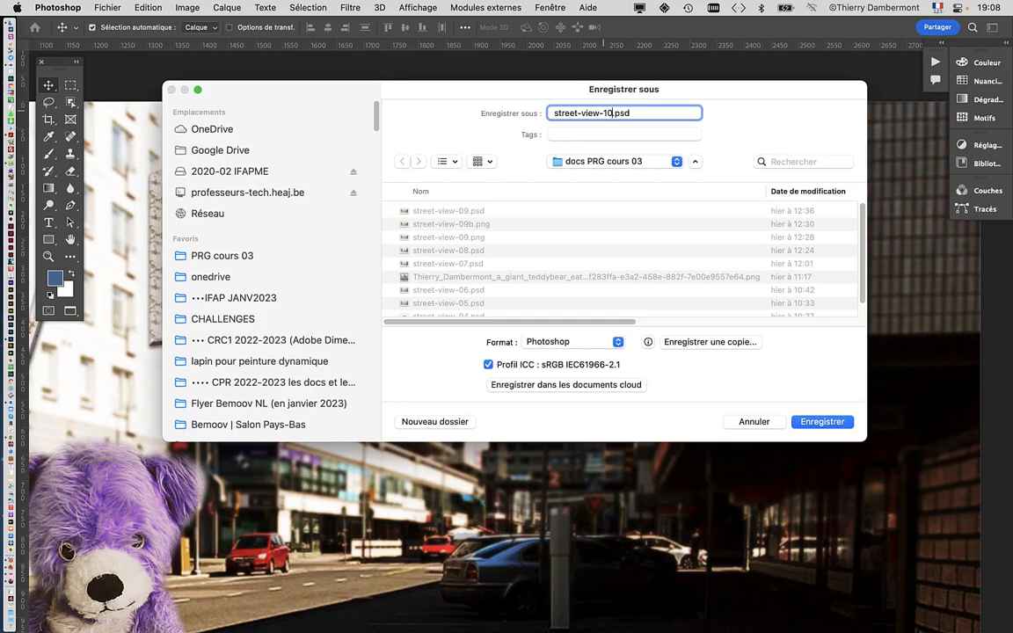
pyautogui.press('Return')
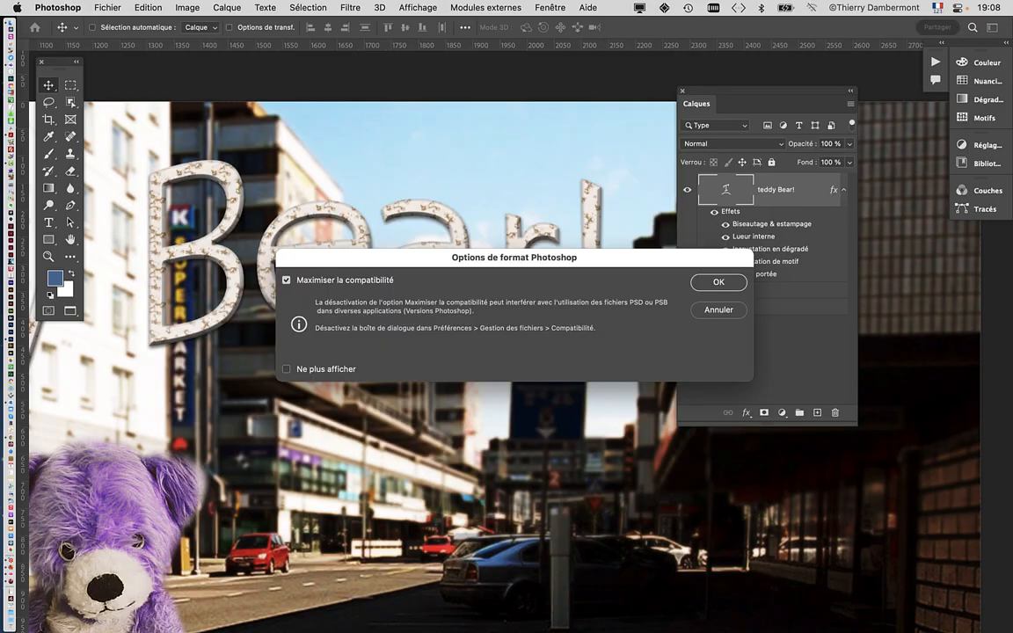